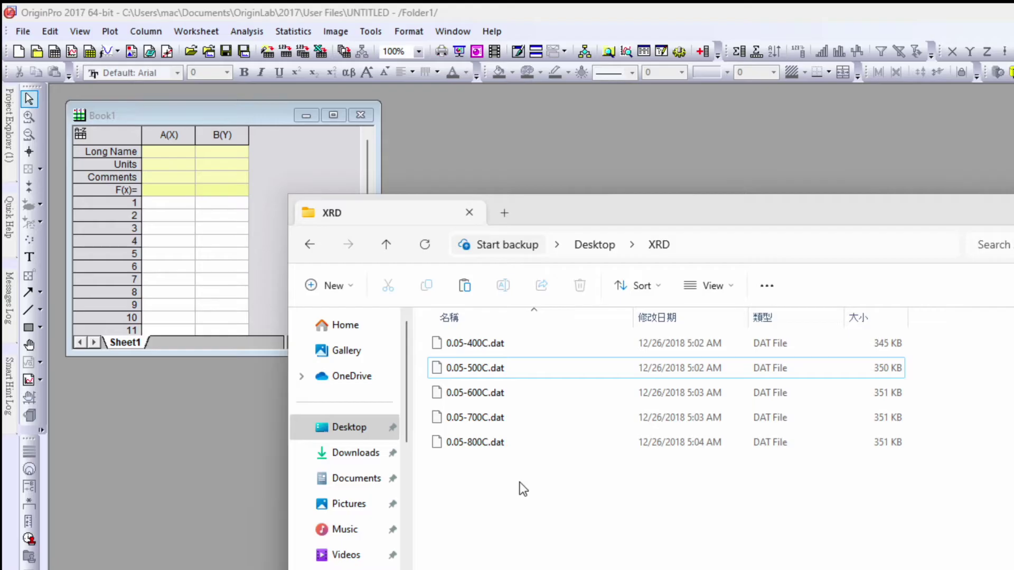
# Drag all five XRD .dat files from File Explorer onto Origin's Book1 worksheet to import them.
pyautogui.hotkey('ctrl', 'a')
pyautogui.moveTo(487, 369); pyautogui.dragTo(189, 218)
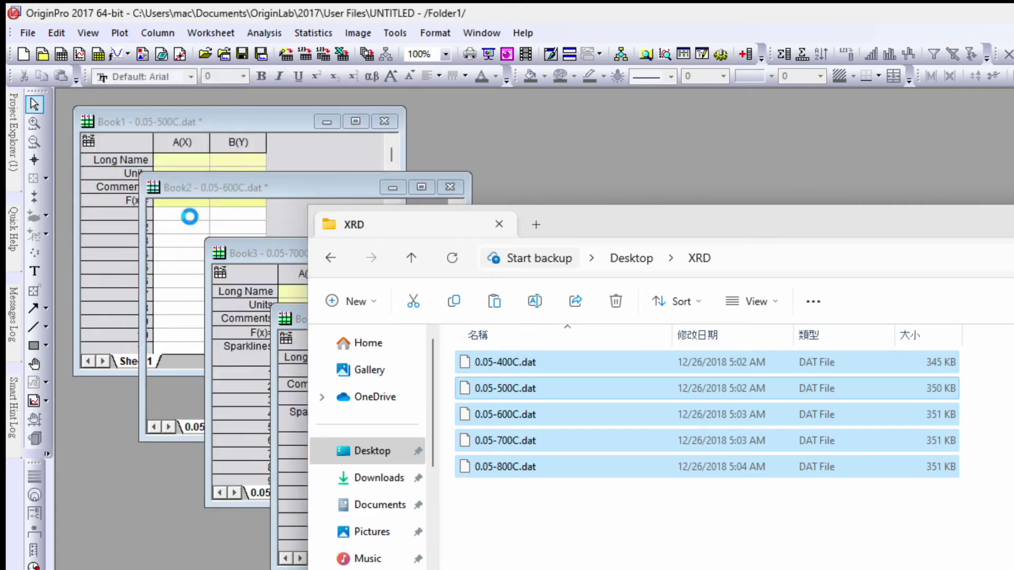
pyautogui.click(647, 171)
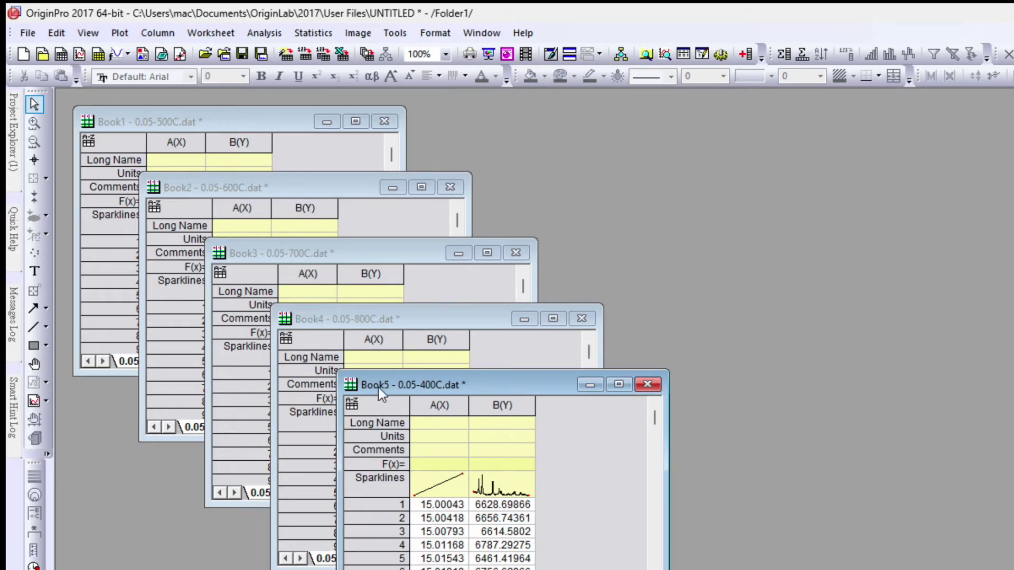
# Plot Book5's A(X) and B(Y) columns of the 0.05-400C data as a line graph.
pyautogui.moveTo(450, 406); pyautogui.dragTo(502, 406)
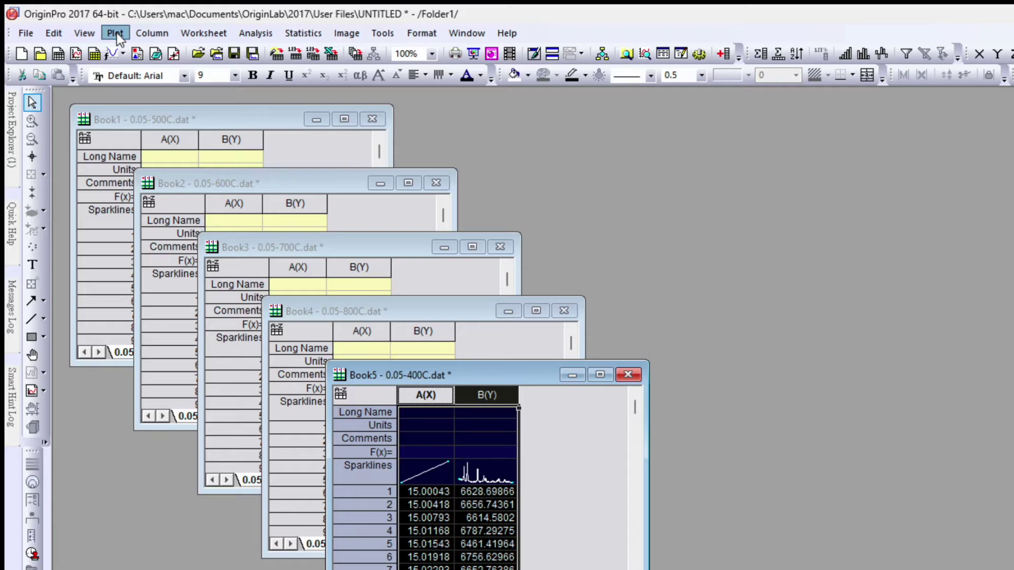
pyautogui.click(116, 34)
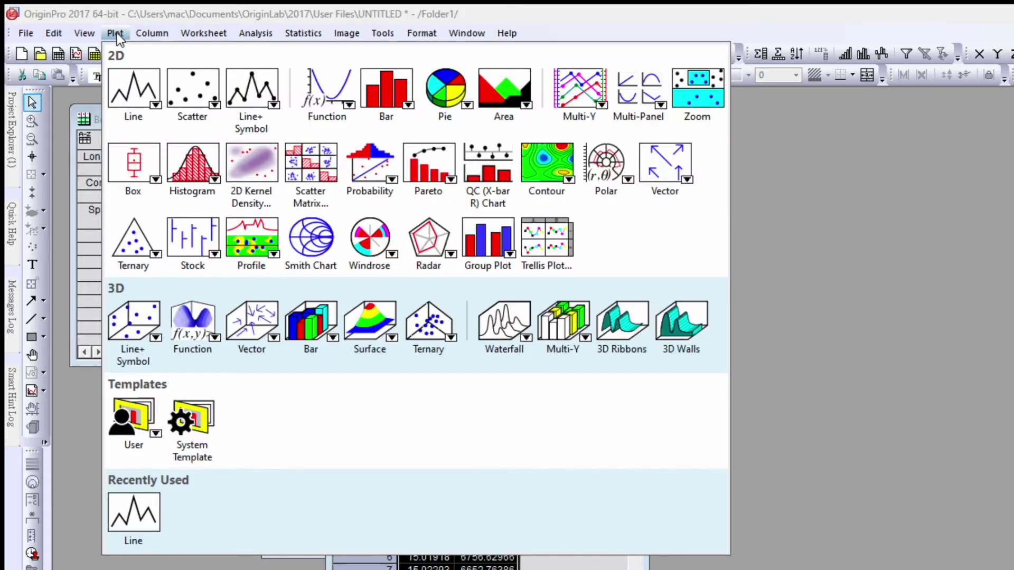
pyautogui.moveTo(143, 77)
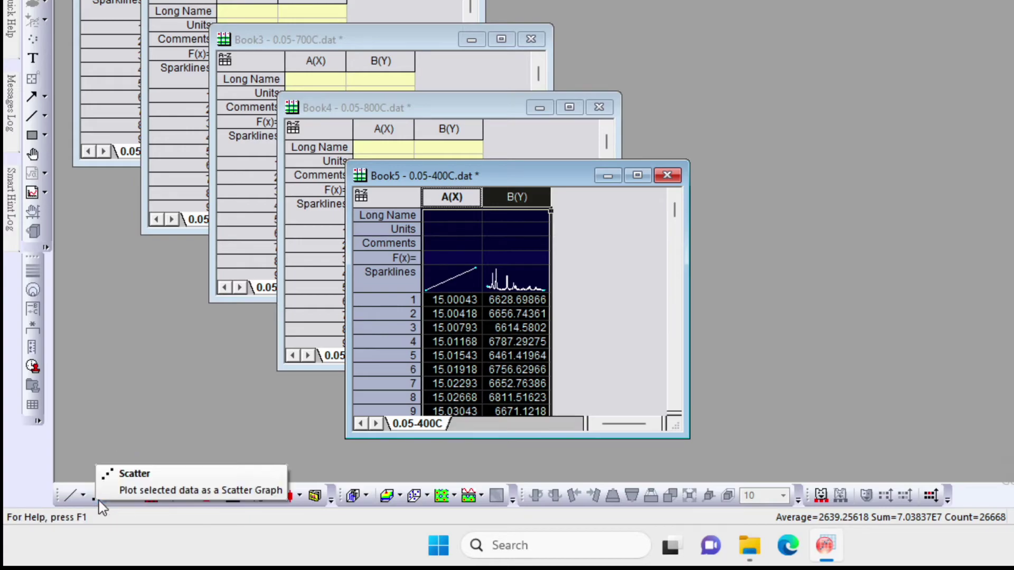
pyautogui.click(69, 497)
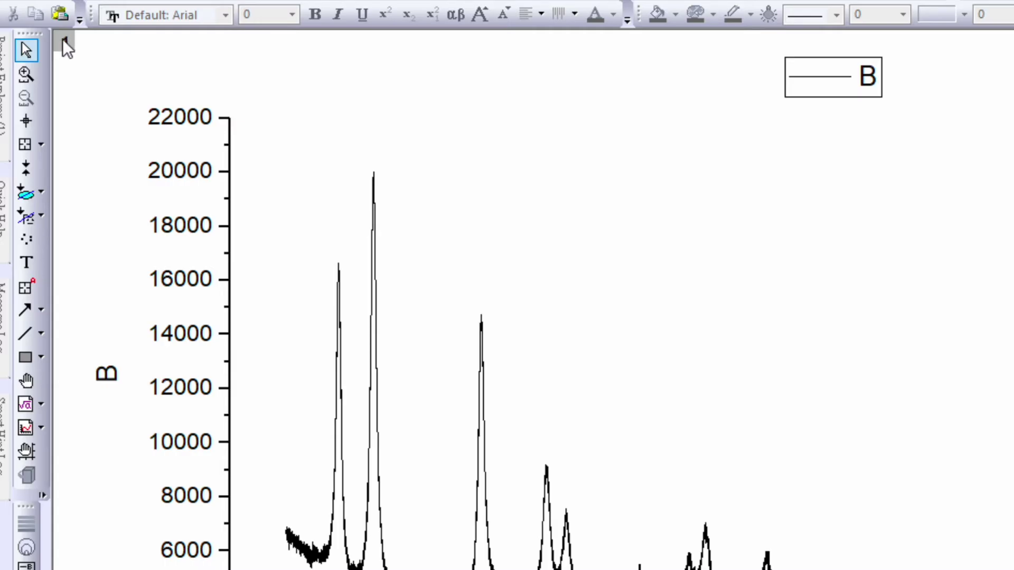
# Use Layer Contents to add the 500C, 600C, 700C and 800C B(Y) columns, grouping all five curves.
pyautogui.rightClick(62, 39)
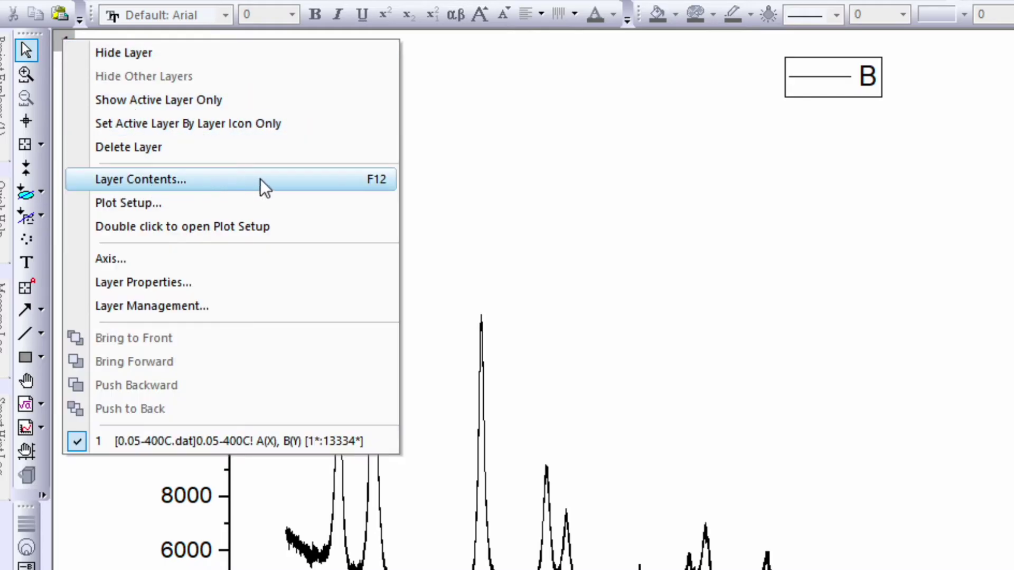
pyautogui.click(283, 190)
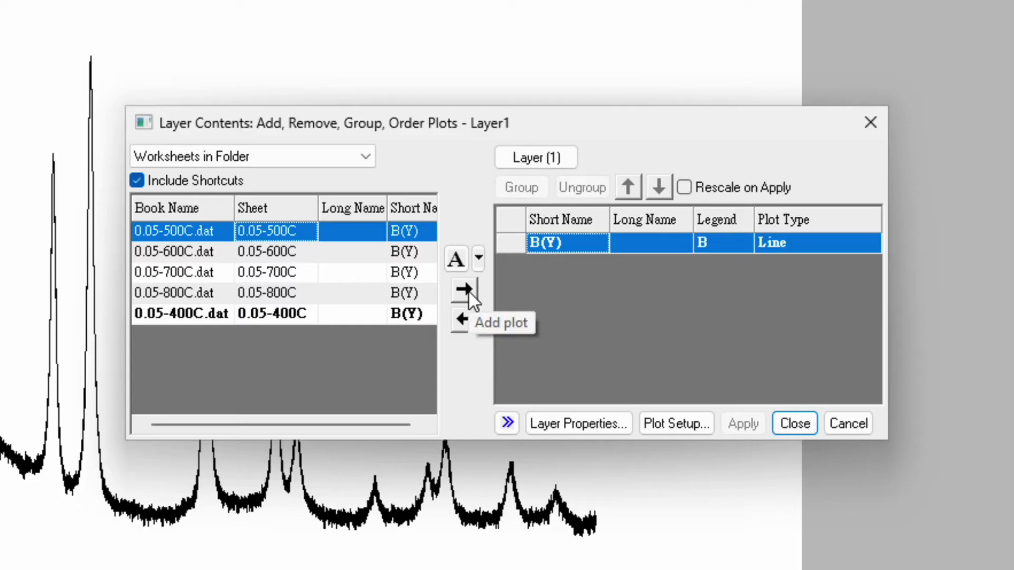
pyautogui.click(469, 293)
pyautogui.click(290, 254)
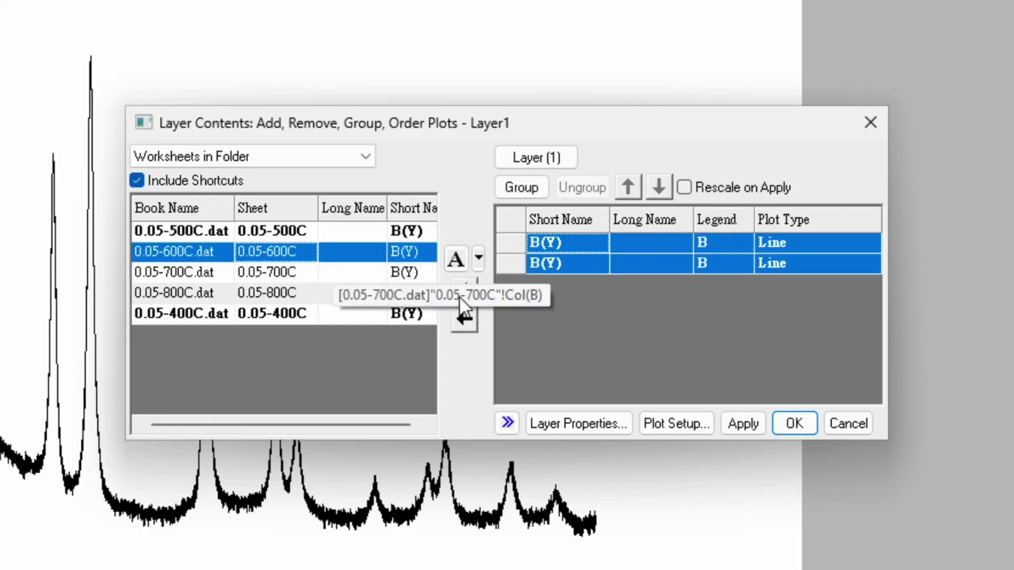
pyautogui.click(469, 296)
pyautogui.click(295, 272)
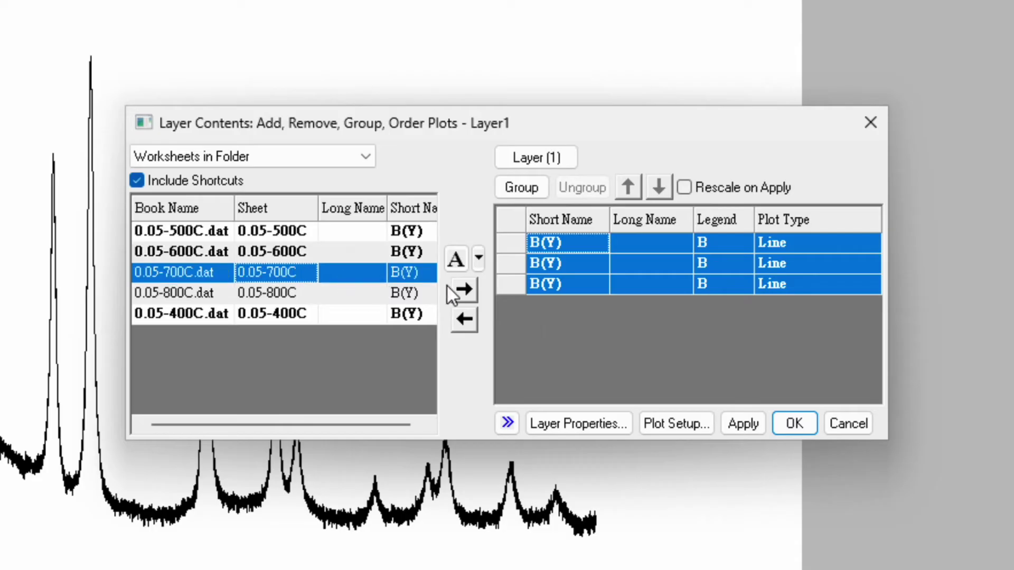
pyautogui.click(464, 287)
pyautogui.click(312, 293)
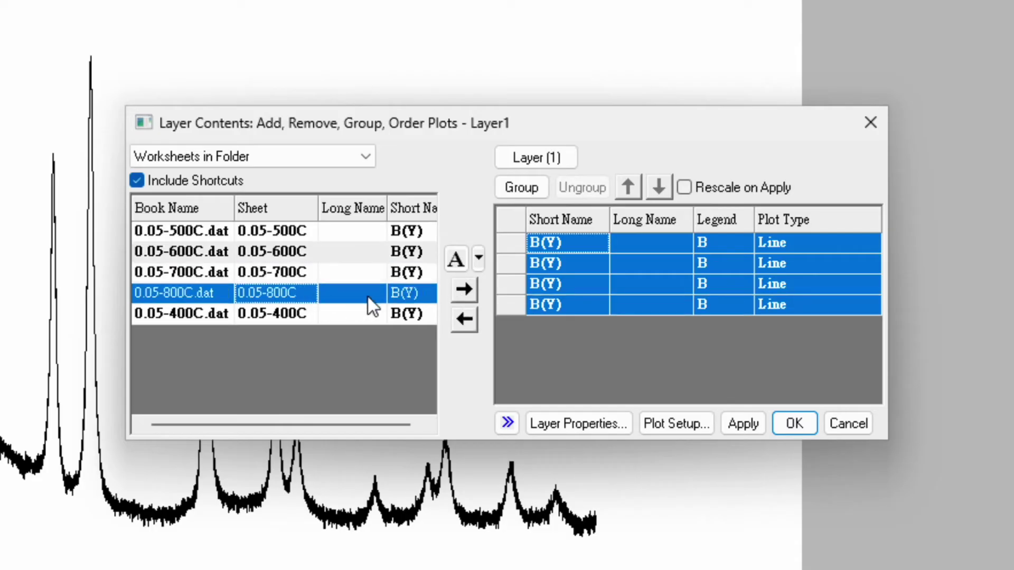
pyautogui.click(474, 285)
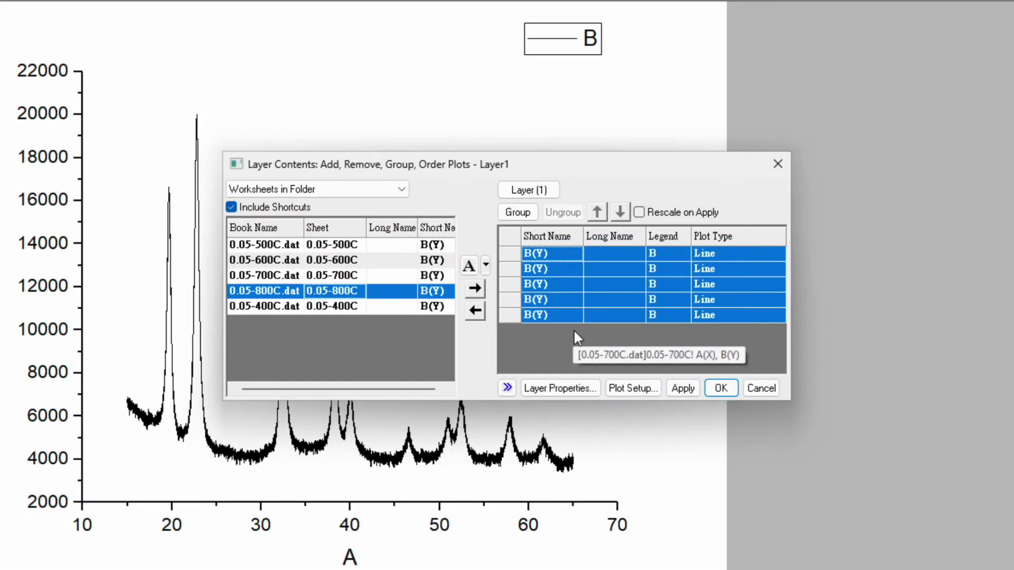
pyautogui.click(519, 212)
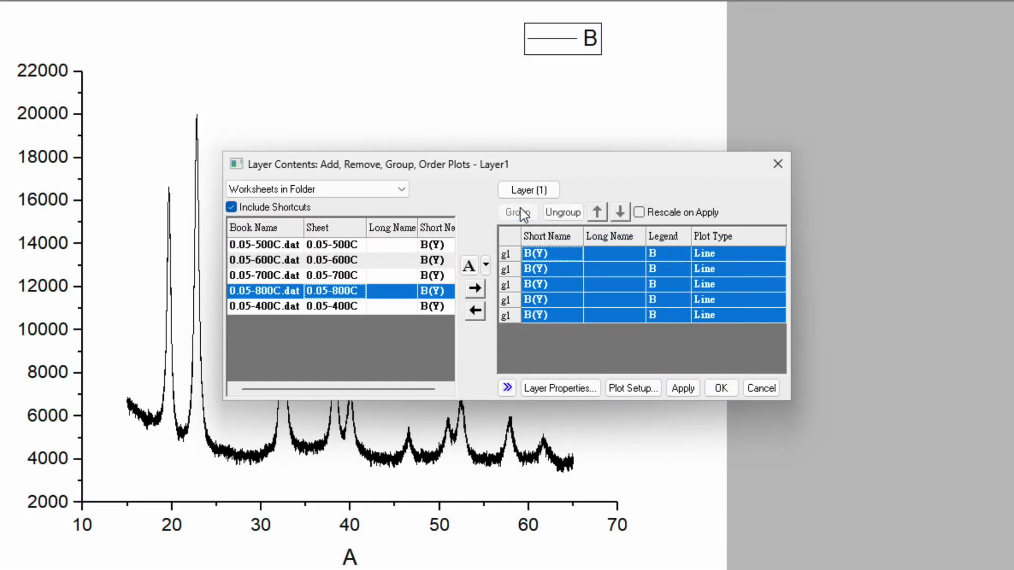
pyautogui.click(721, 389)
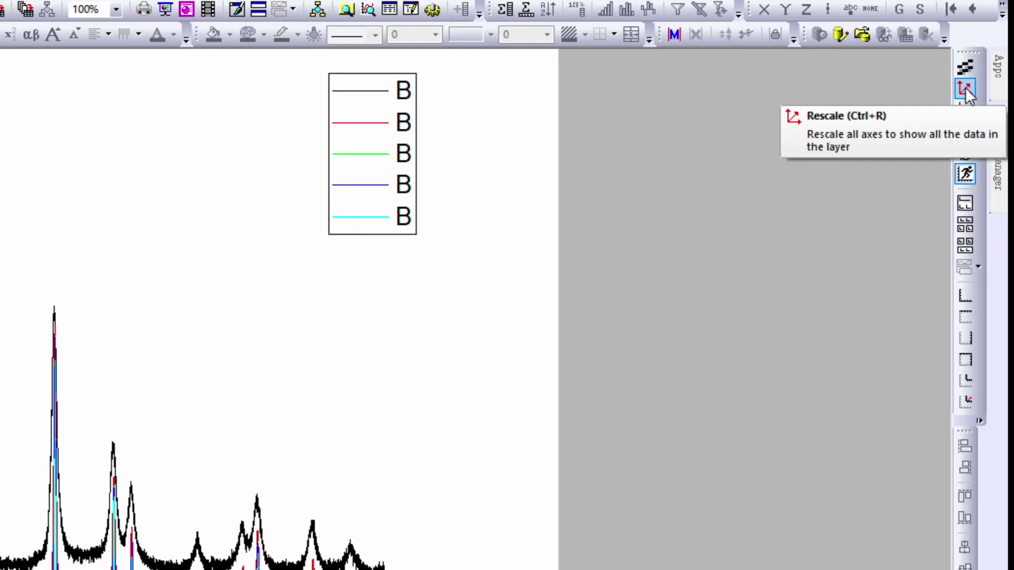
# Rescale the axes, then apply Stacked Lines by Y Offsets to the five curves.
pyautogui.click(966, 87)
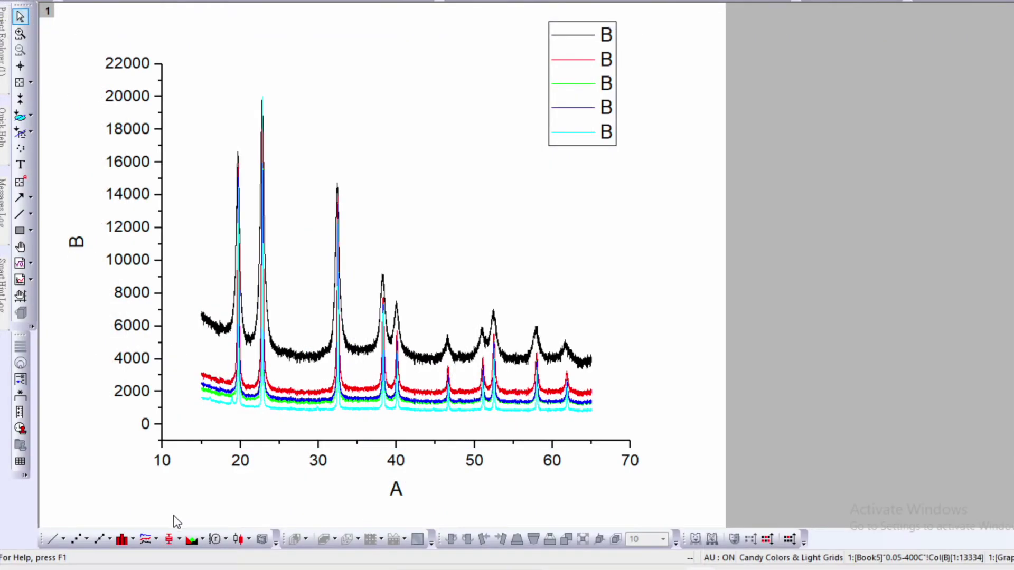
pyautogui.click(147, 540)
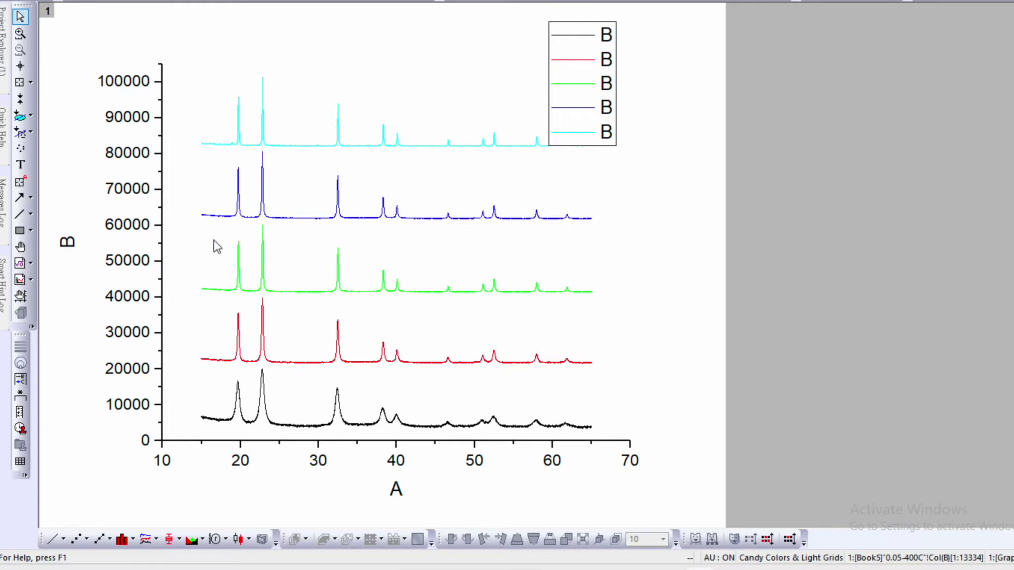
# Hide the left y-axis tick labels.
pyautogui.doubleClick(137, 229)
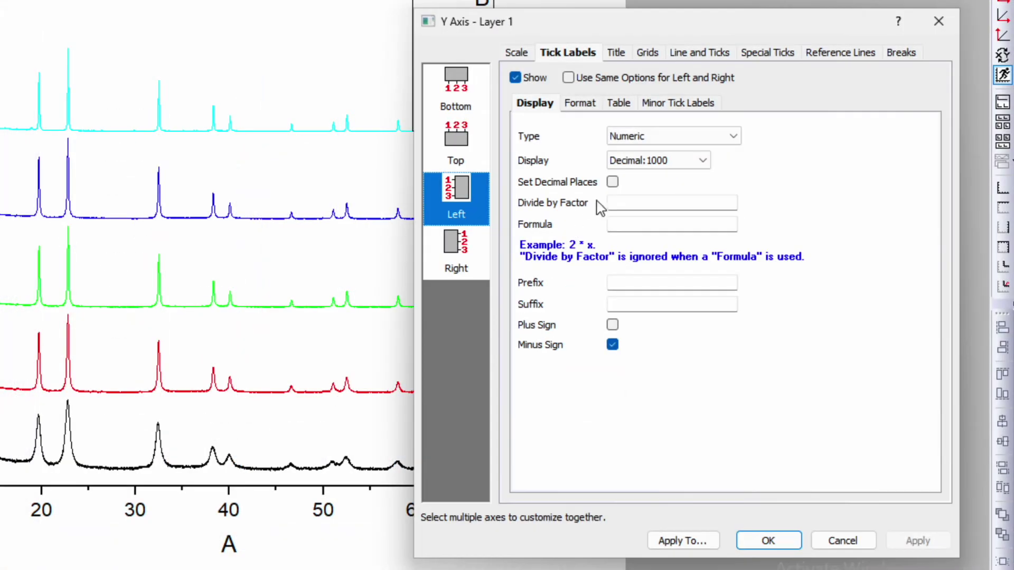
pyautogui.click(515, 78)
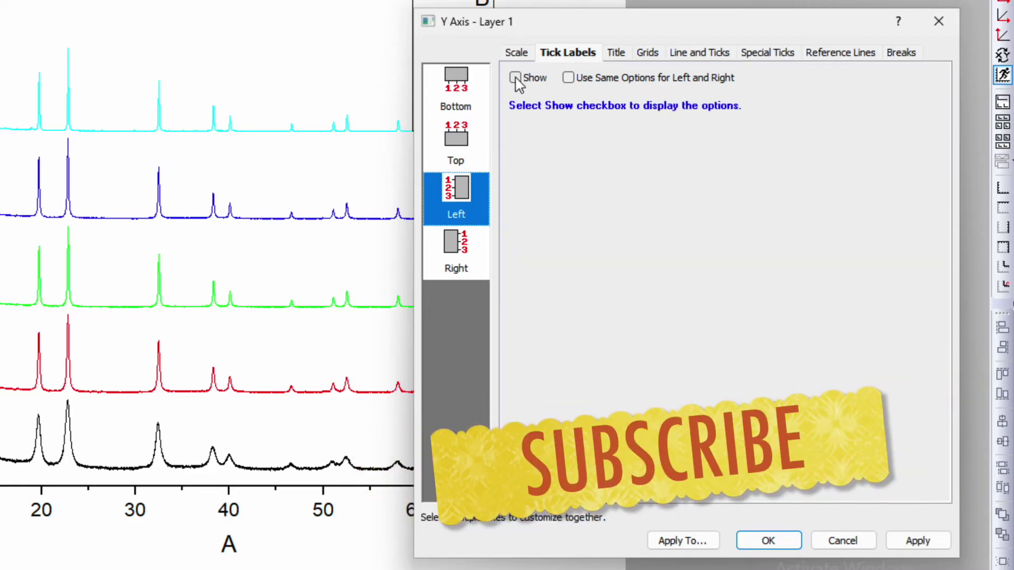
pyautogui.click(942, 547)
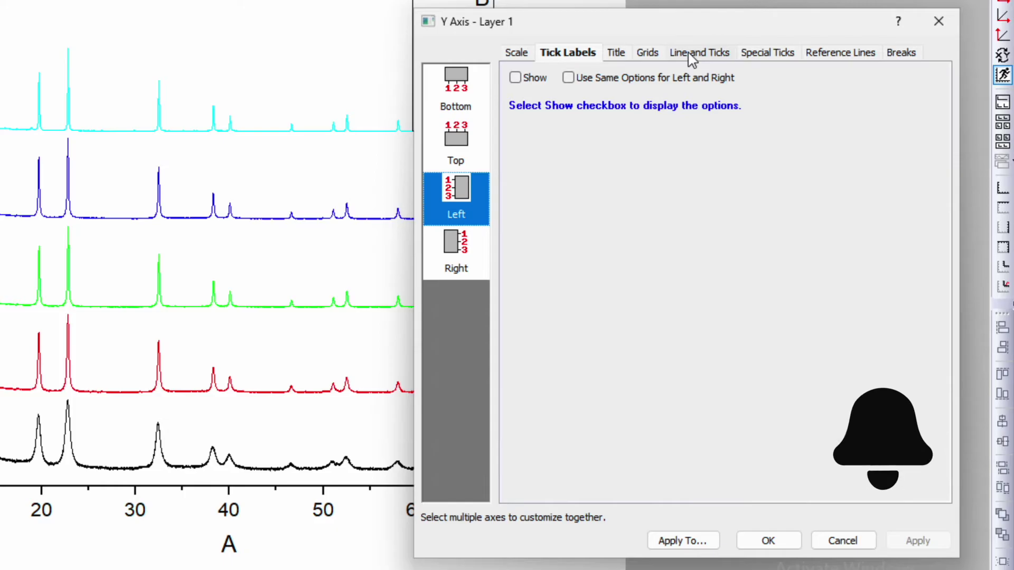
# Remove major and minor ticks from the left axis and make the right axis match.
pyautogui.click(701, 58)
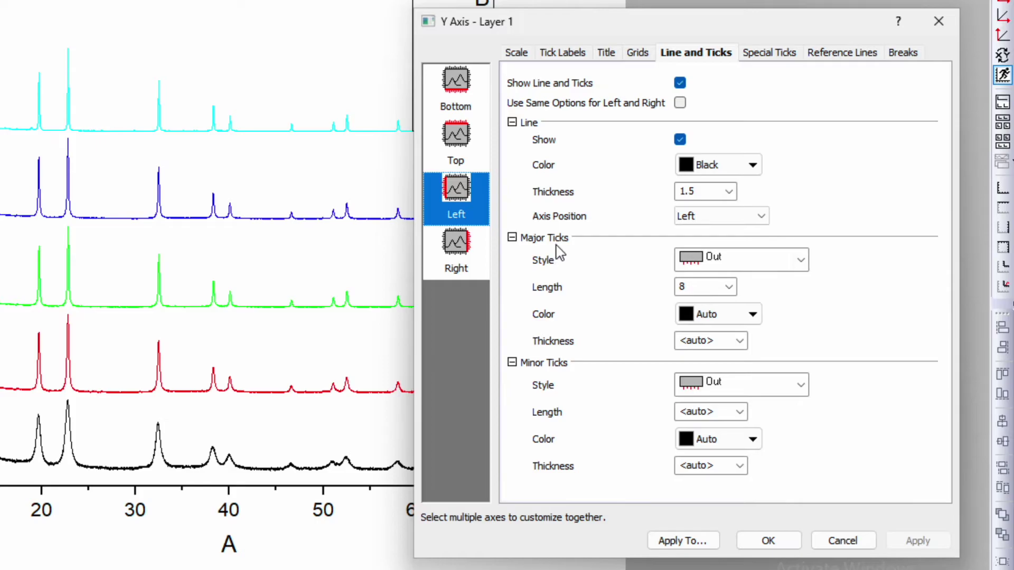
pyautogui.click(766, 264)
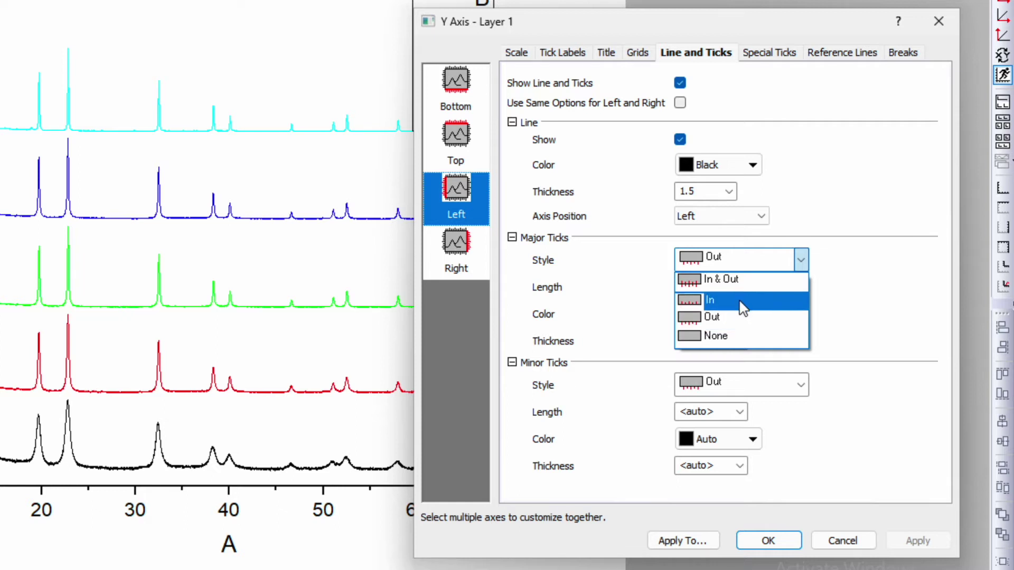
pyautogui.click(737, 336)
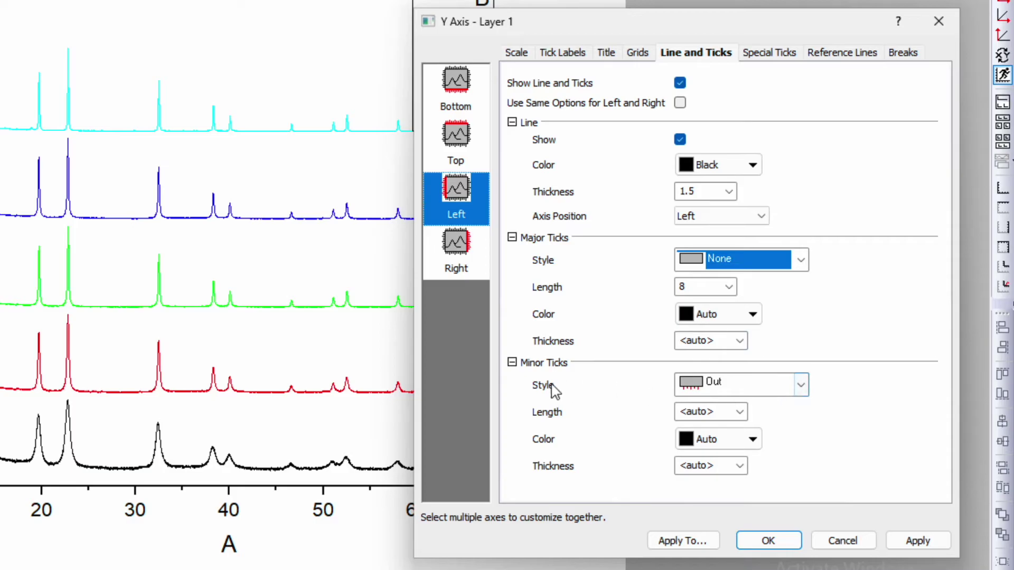
pyautogui.click(757, 389)
pyautogui.click(757, 388)
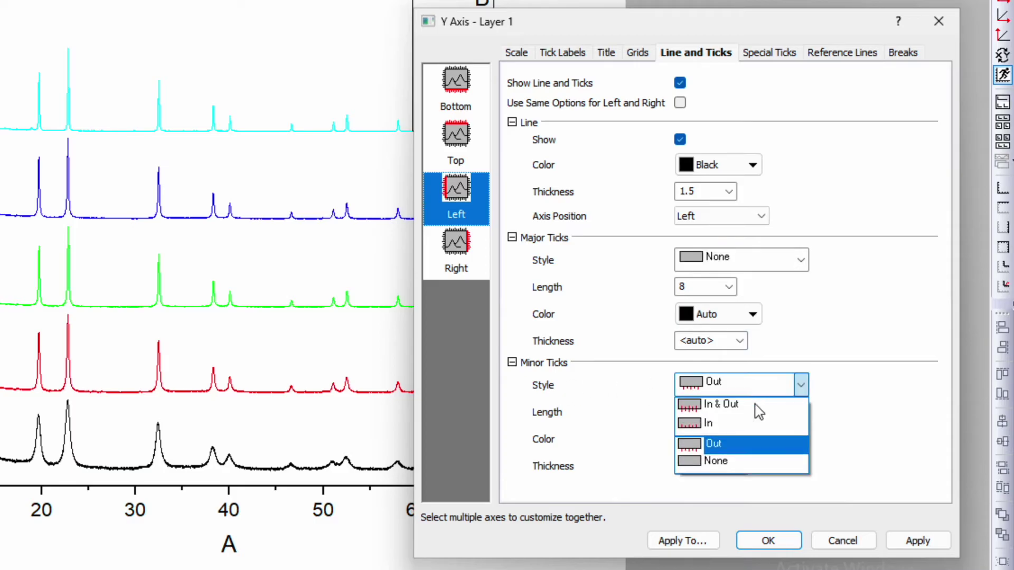
pyautogui.click(754, 454)
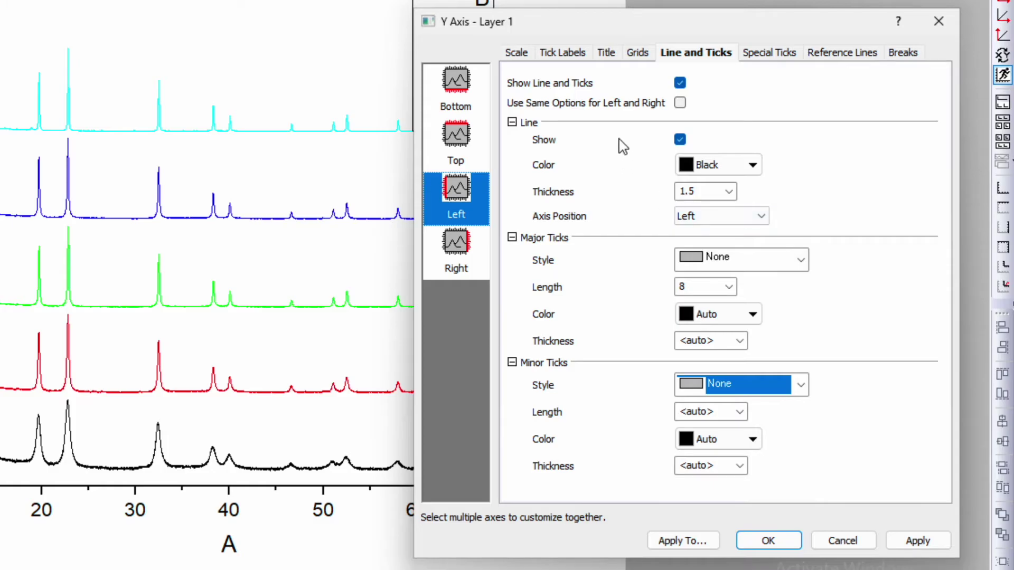
pyautogui.click(679, 103)
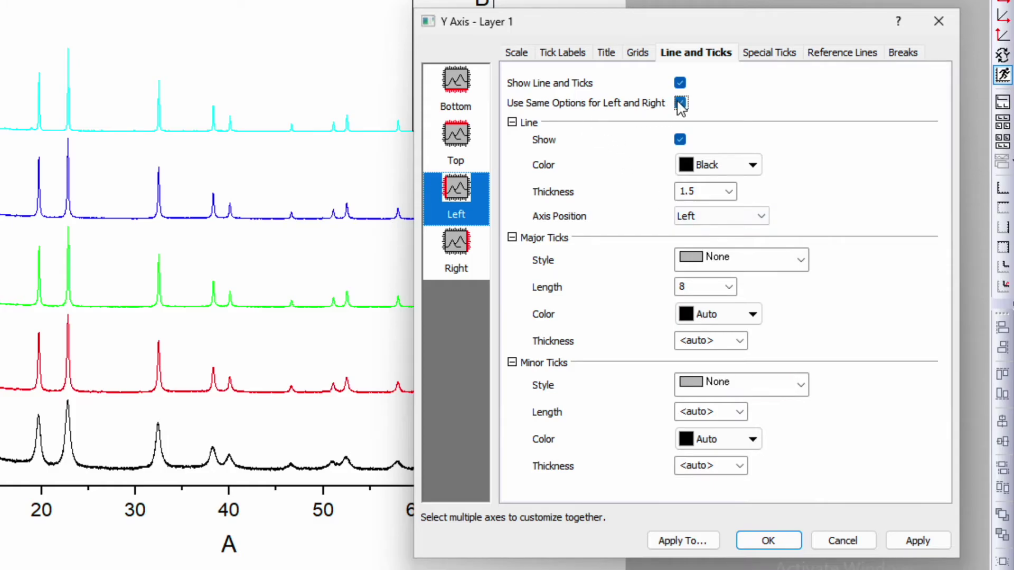
pyautogui.click(914, 540)
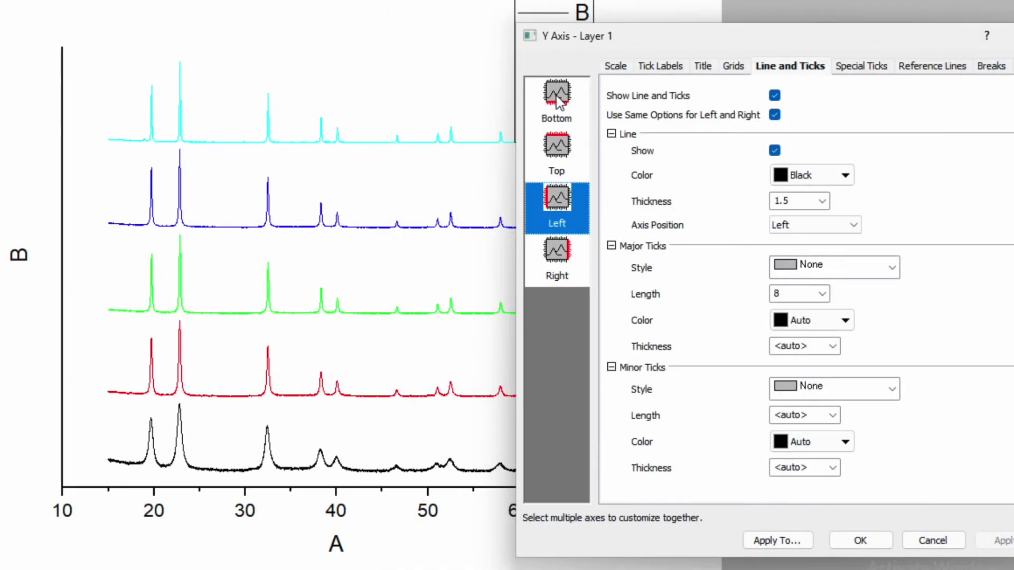
# Point the bottom axis major and minor ticks inward, with the top axis matching.
pyautogui.click(557, 99)
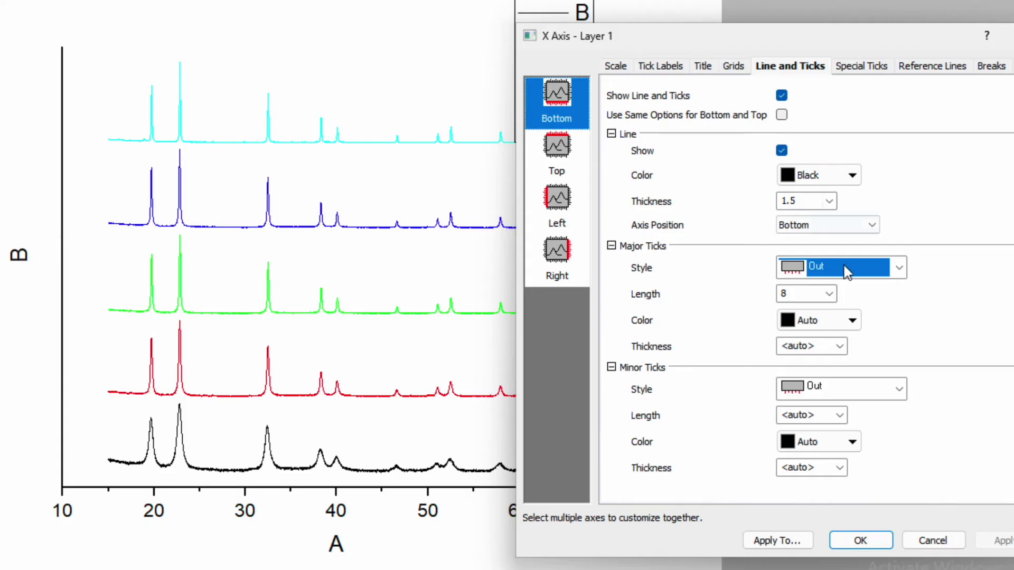
pyautogui.click(859, 274)
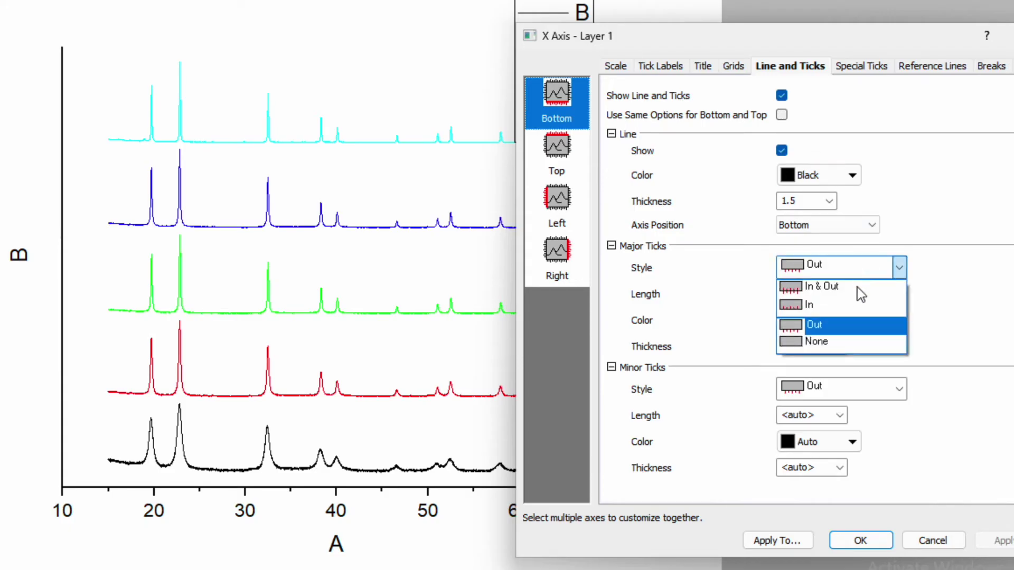
pyautogui.click(848, 302)
pyautogui.click(843, 396)
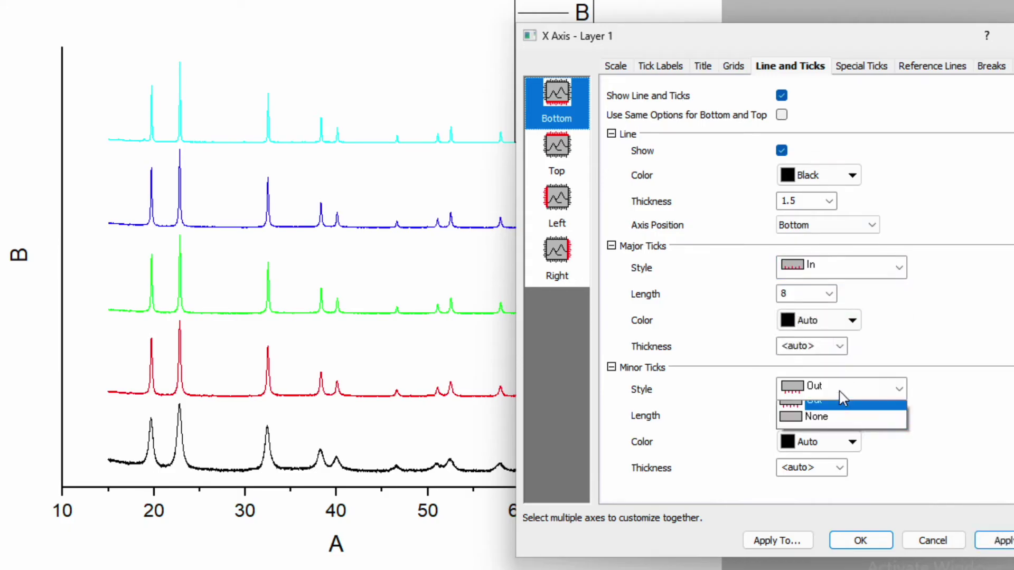
pyautogui.click(840, 425)
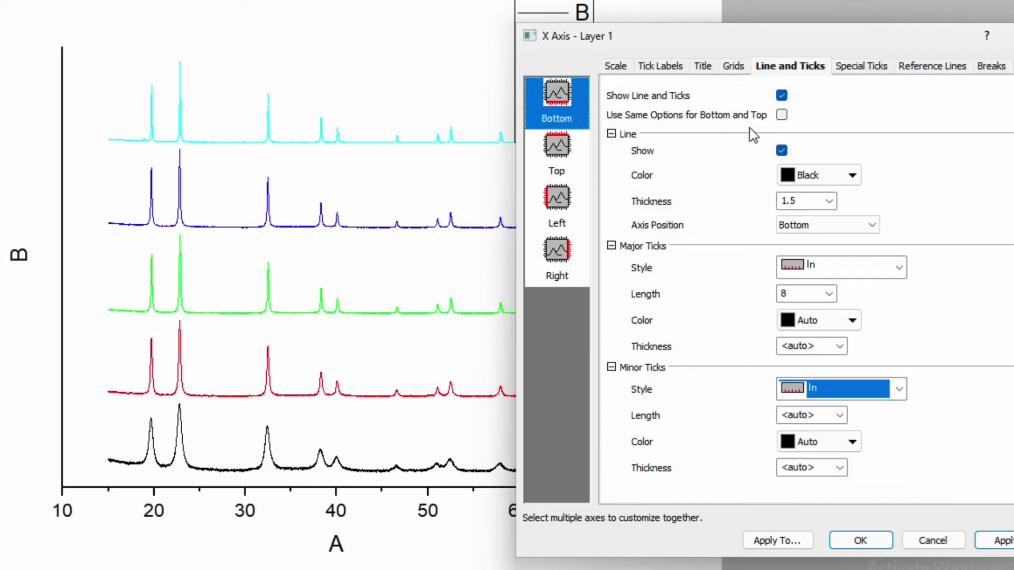
pyautogui.click(781, 115)
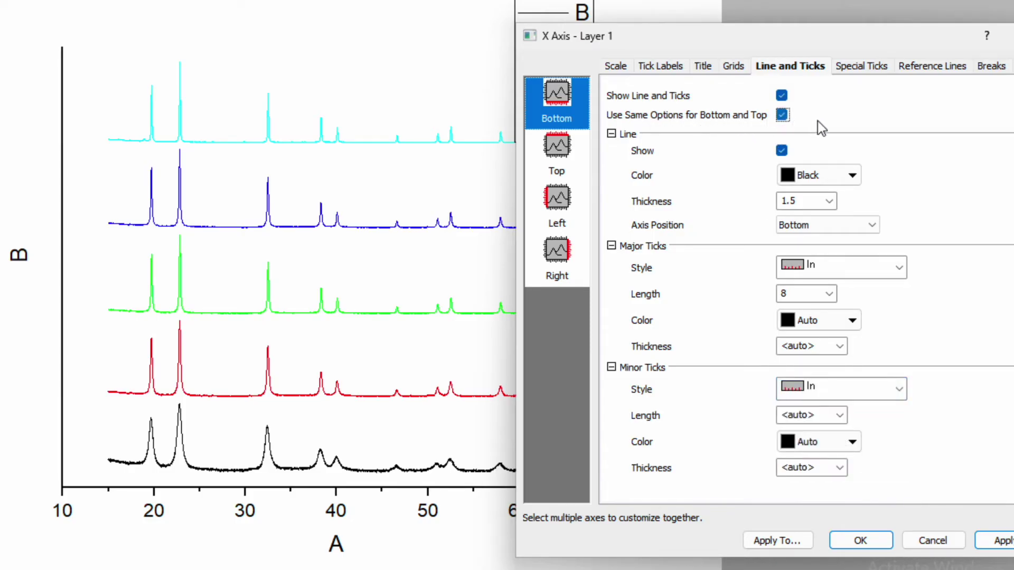
pyautogui.click(1006, 546)
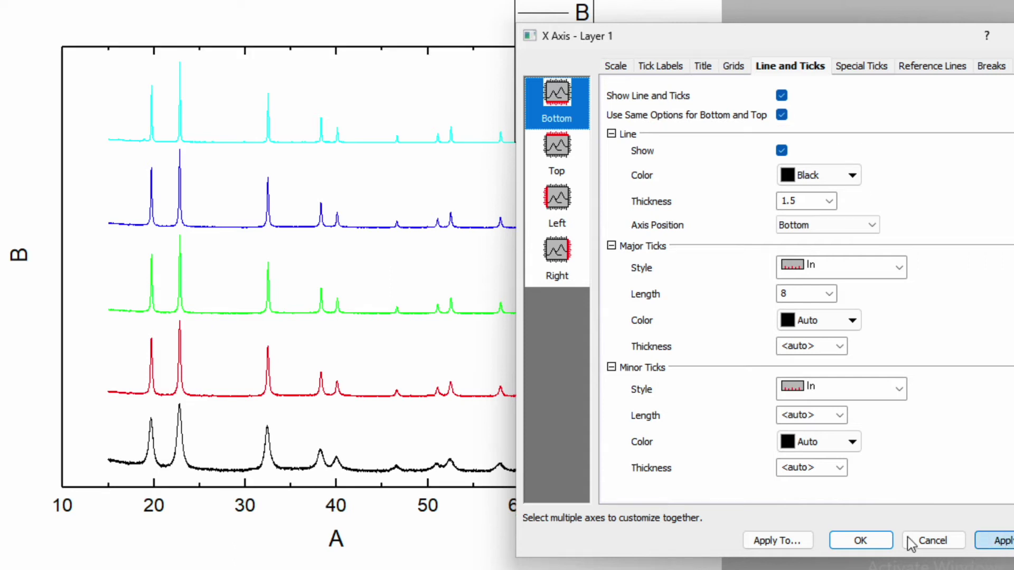
pyautogui.click(866, 544)
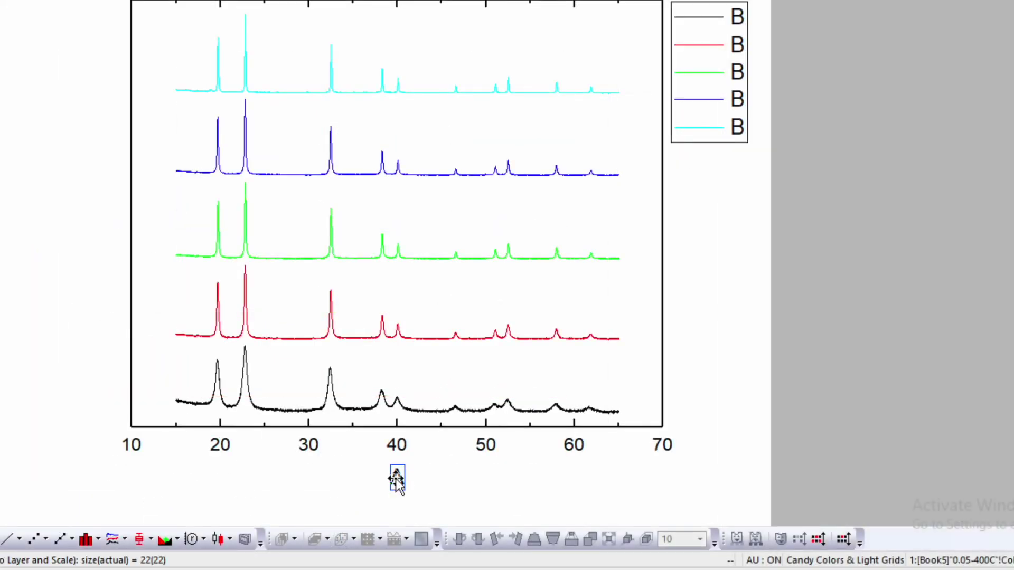
# Enter the x-axis title as '2θ (deg.)', inserting θ from the Symbol Map.
pyautogui.doubleClick(398, 479)
pyautogui.moveTo(369, 479); pyautogui.dragTo(440, 486)
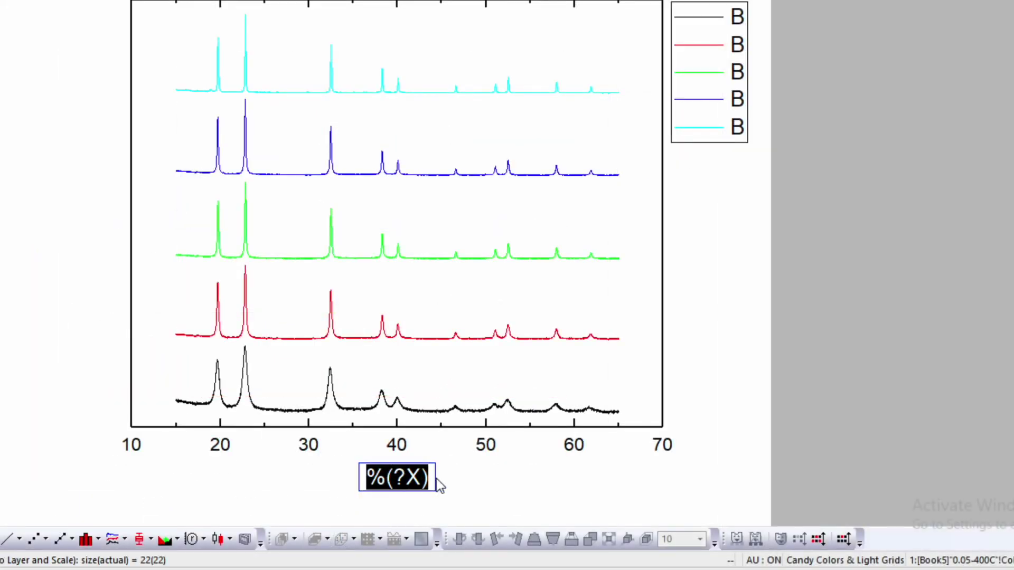
pyautogui.write('2')
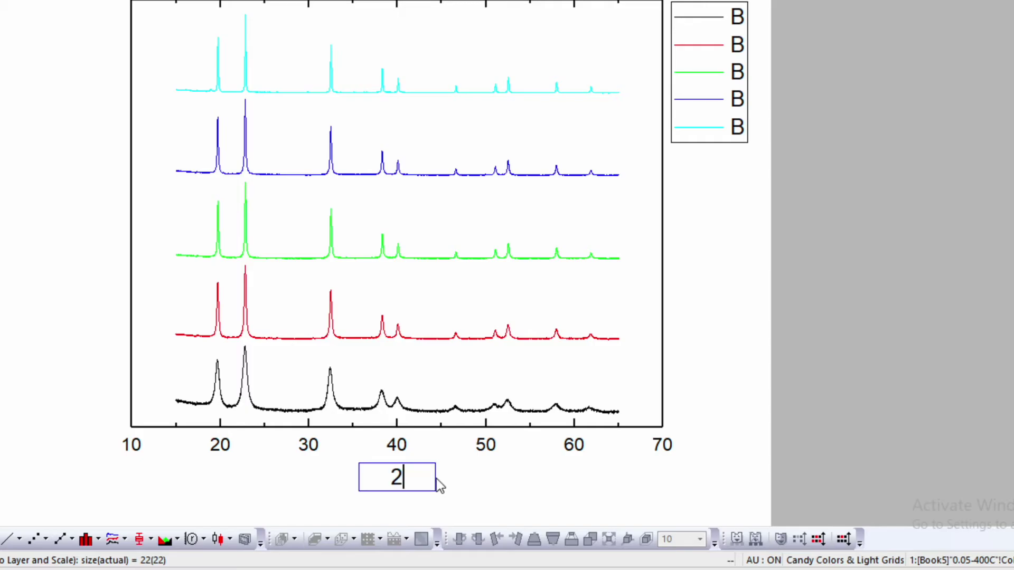
pyautogui.rightClick(407, 483)
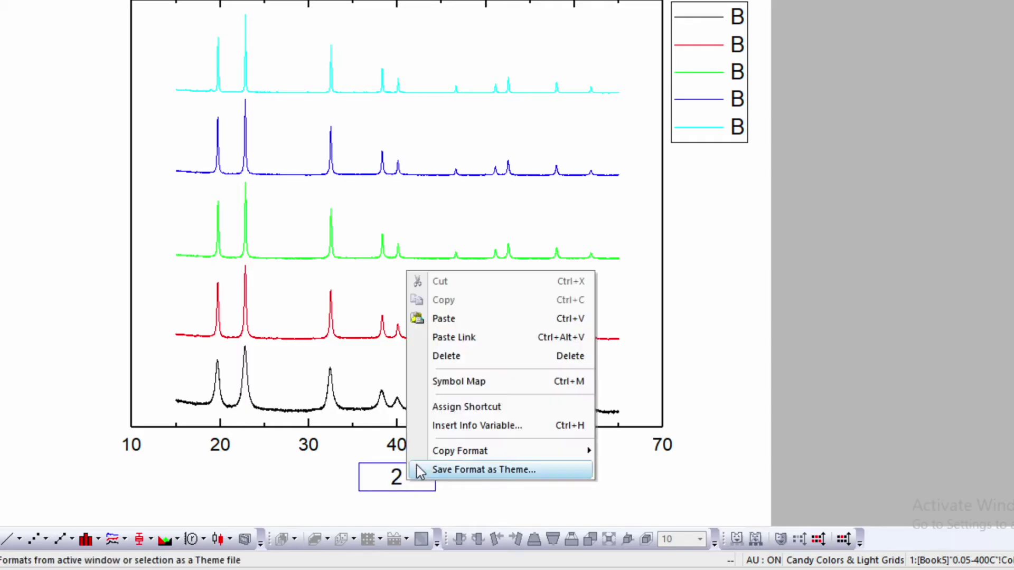
pyautogui.click(472, 385)
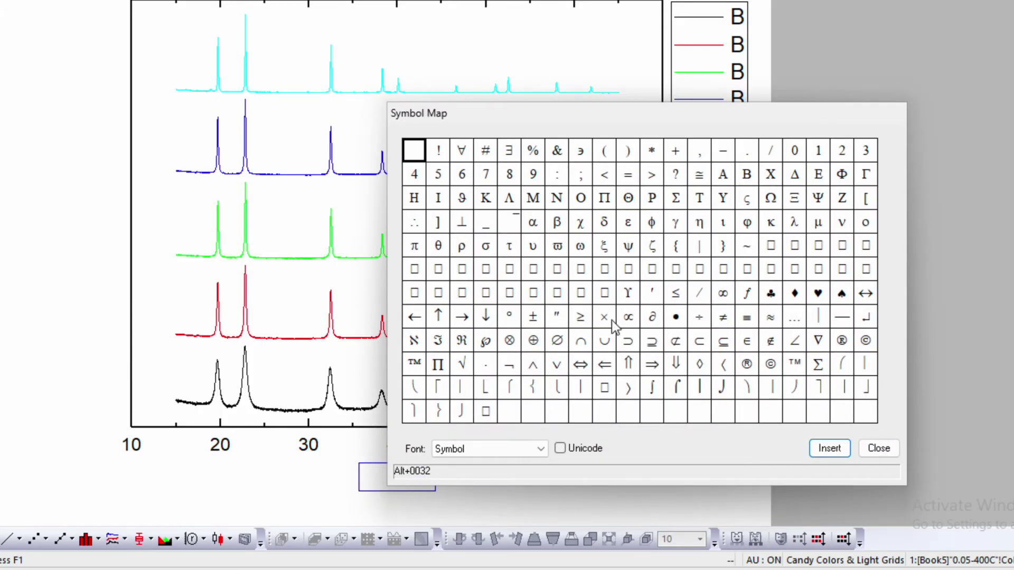
pyautogui.click(445, 252)
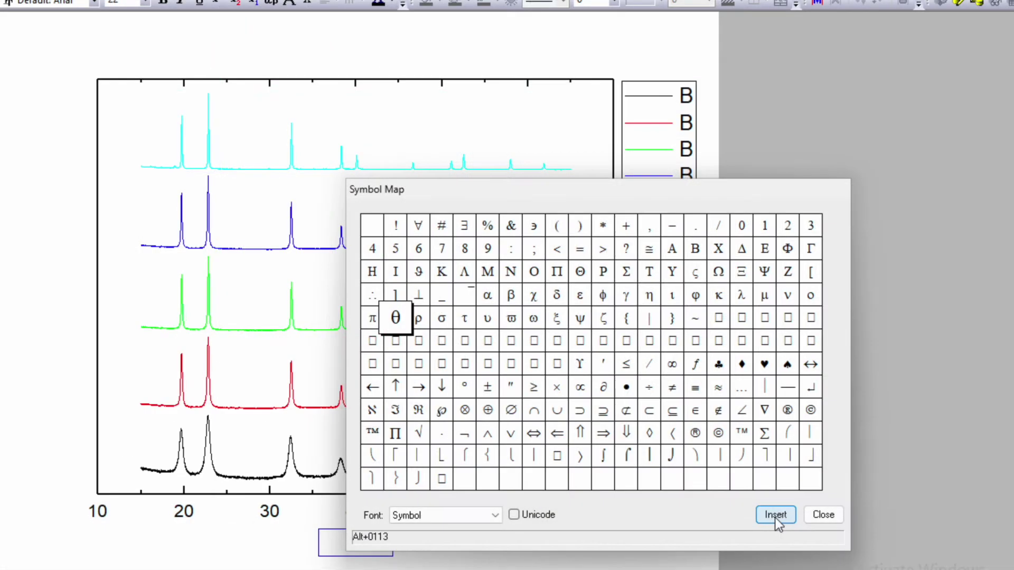
pyautogui.click(775, 520)
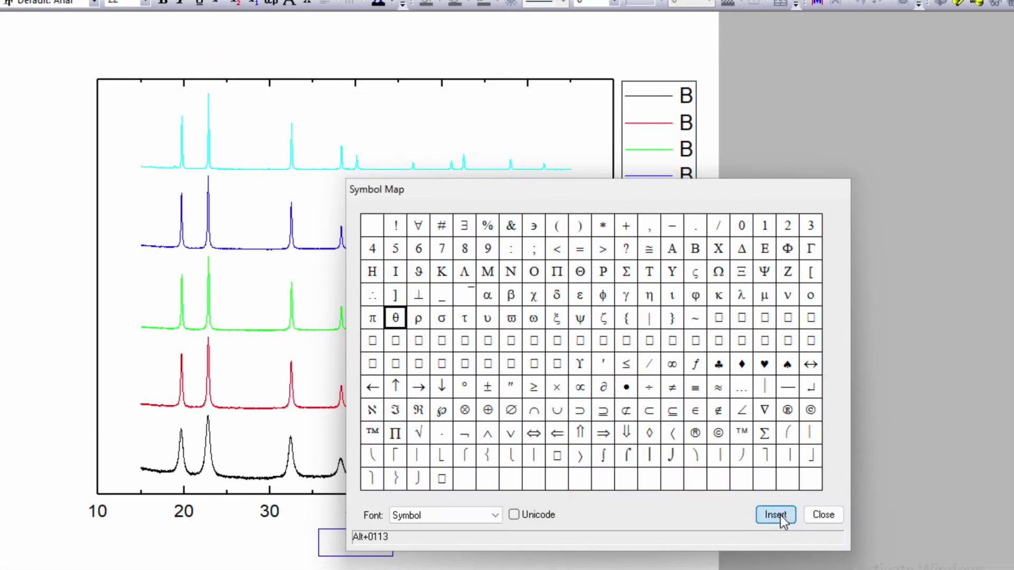
pyautogui.click(828, 517)
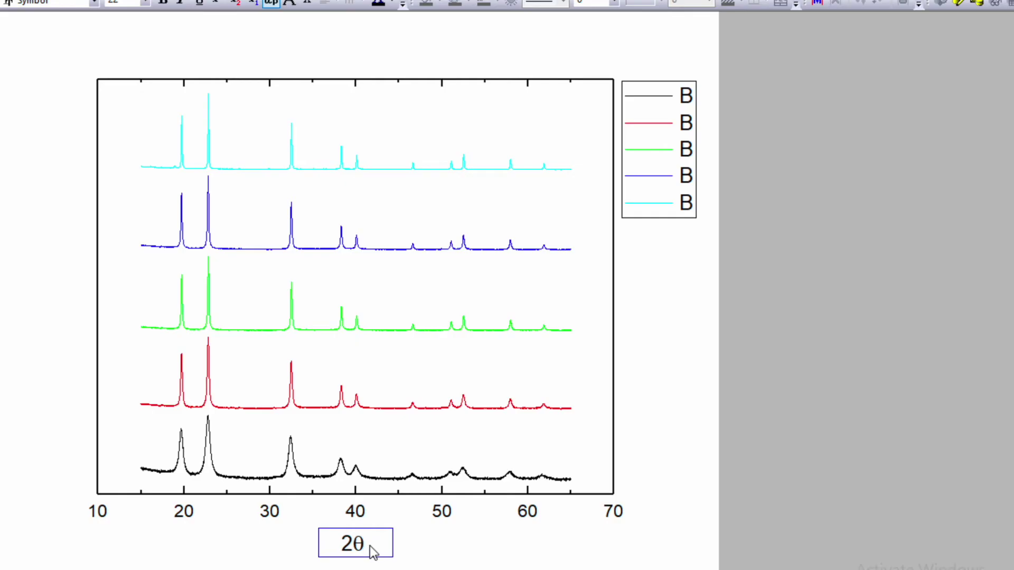
pyautogui.write('(')
pyautogui.write('de')
pyautogui.write('g.')
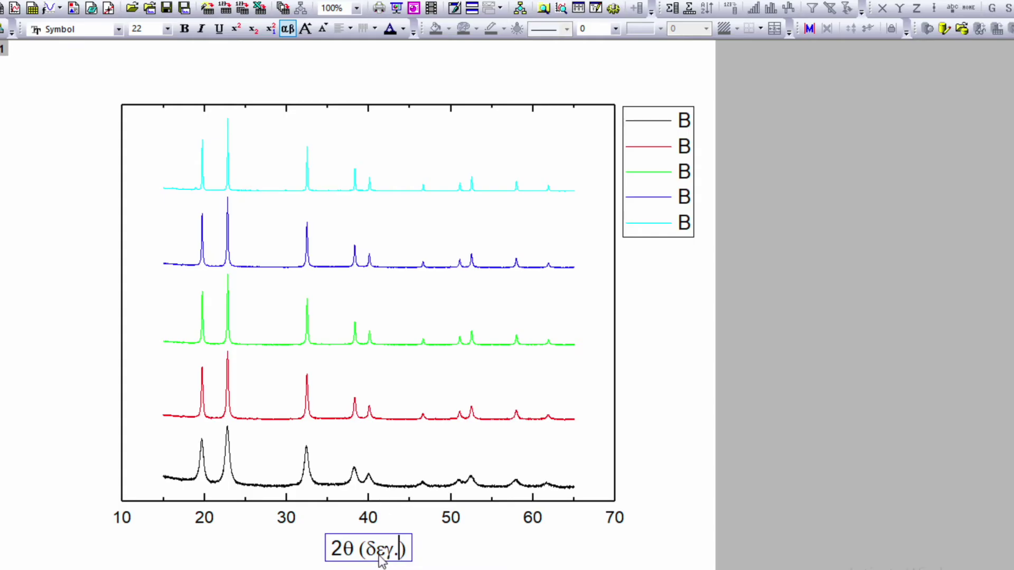
# Switch the '(deg.)' part of the x-axis title to Arial font.
pyautogui.click(359, 552)
pyautogui.moveTo(360, 557); pyautogui.dragTo(407, 559)
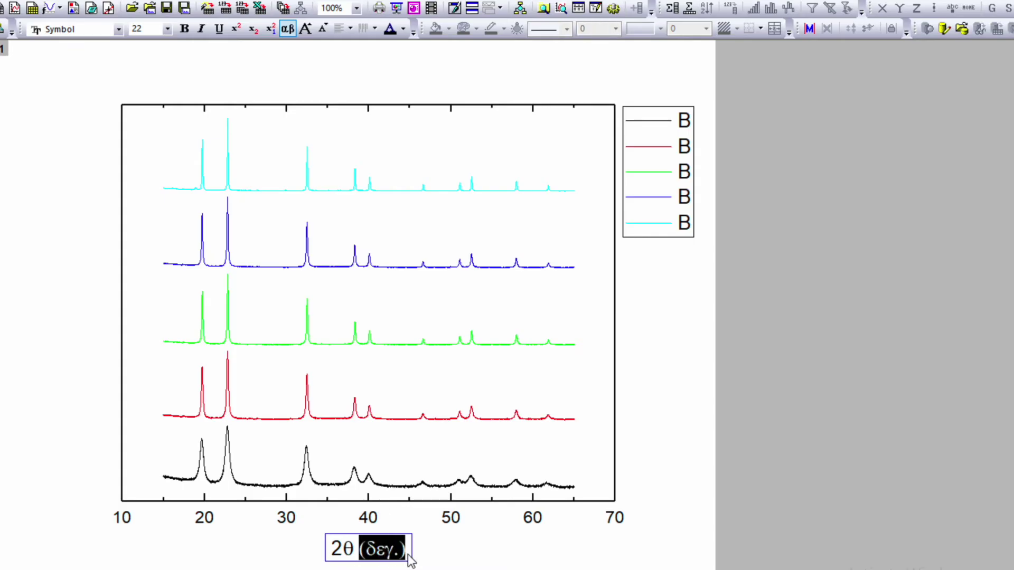
pyautogui.click(92, 33)
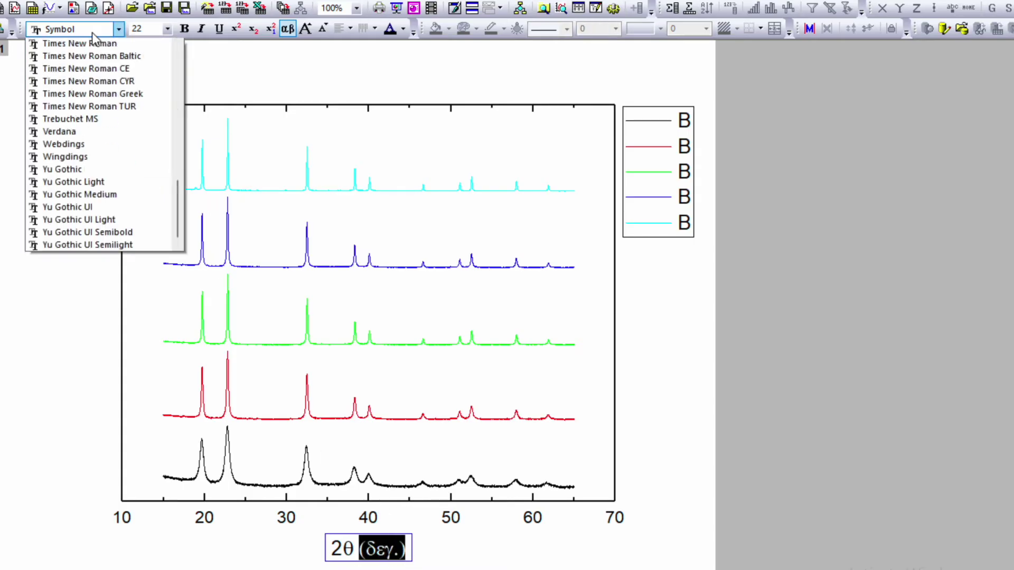
pyautogui.write('Arabic Transpare')
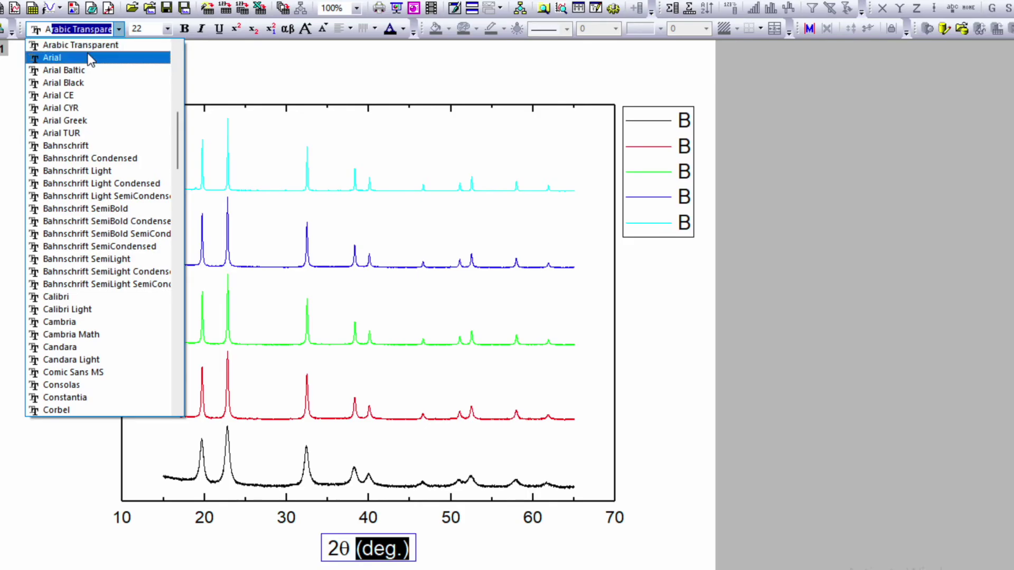
pyautogui.click(92, 58)
pyautogui.click(458, 561)
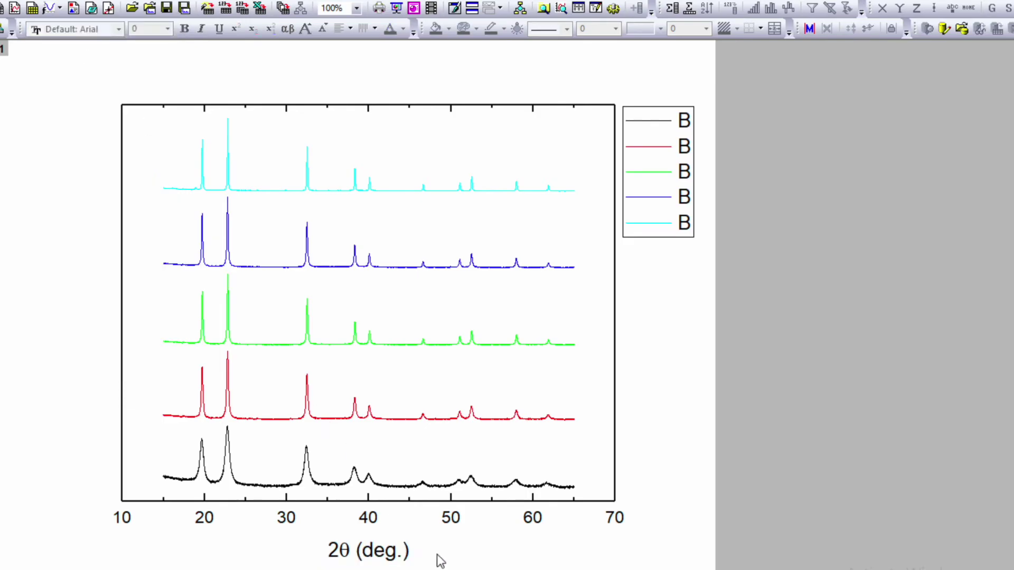
pyautogui.click(395, 559)
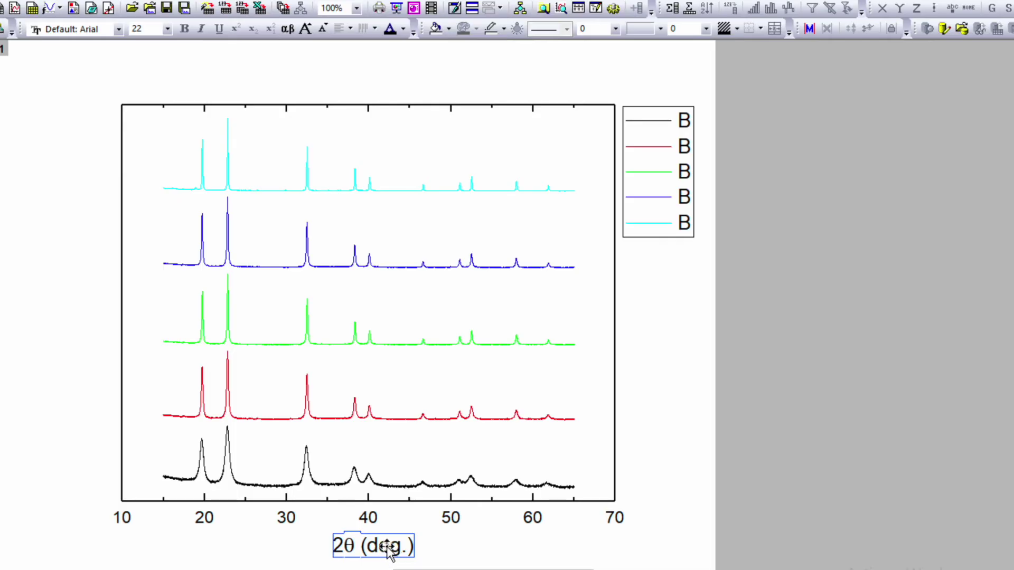
pyautogui.click(167, 30)
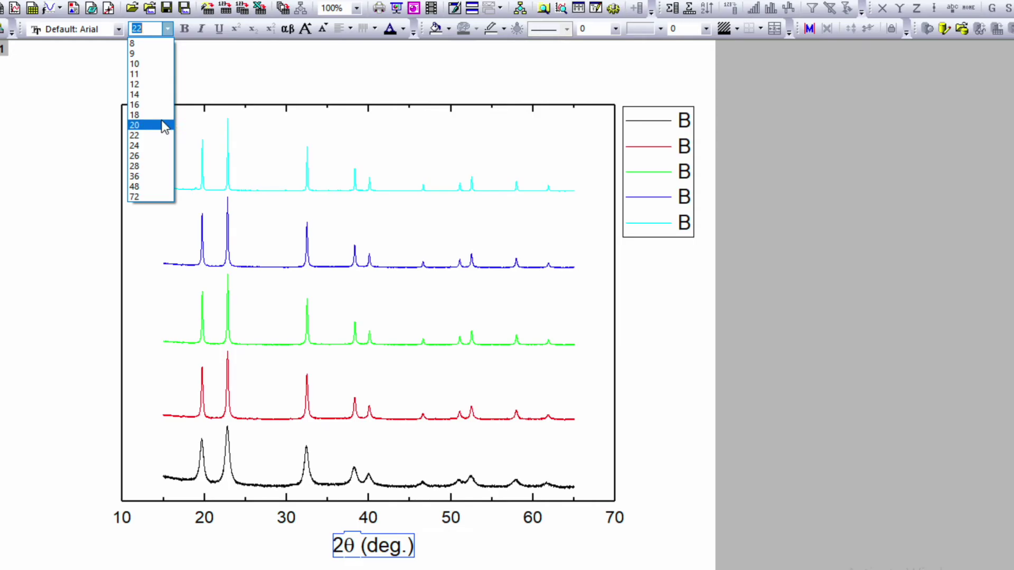
# Size the x-axis title at 36 pt and the 10–70 tick labels at 24 pt.
pyautogui.click(157, 176)
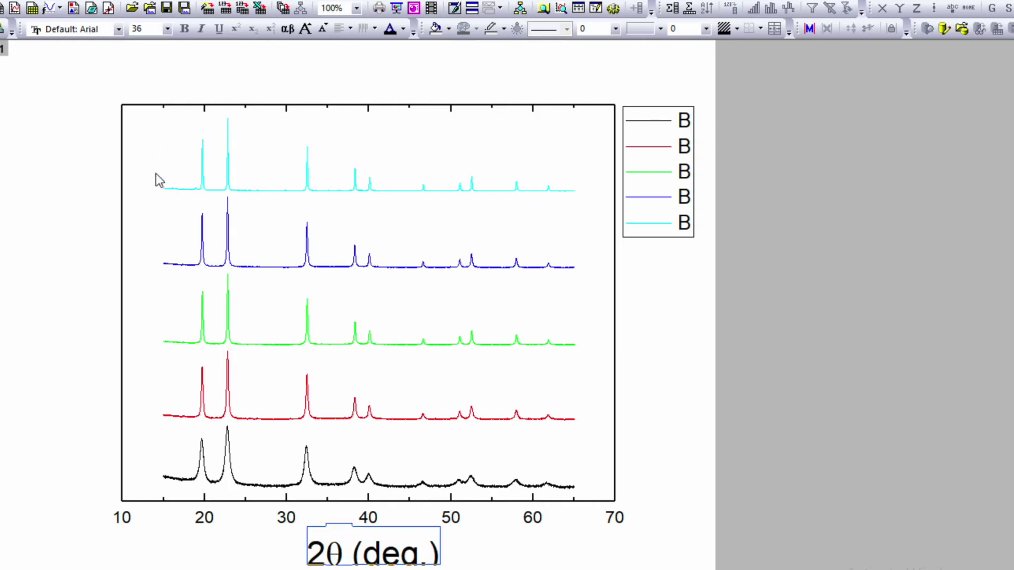
pyautogui.click(489, 567)
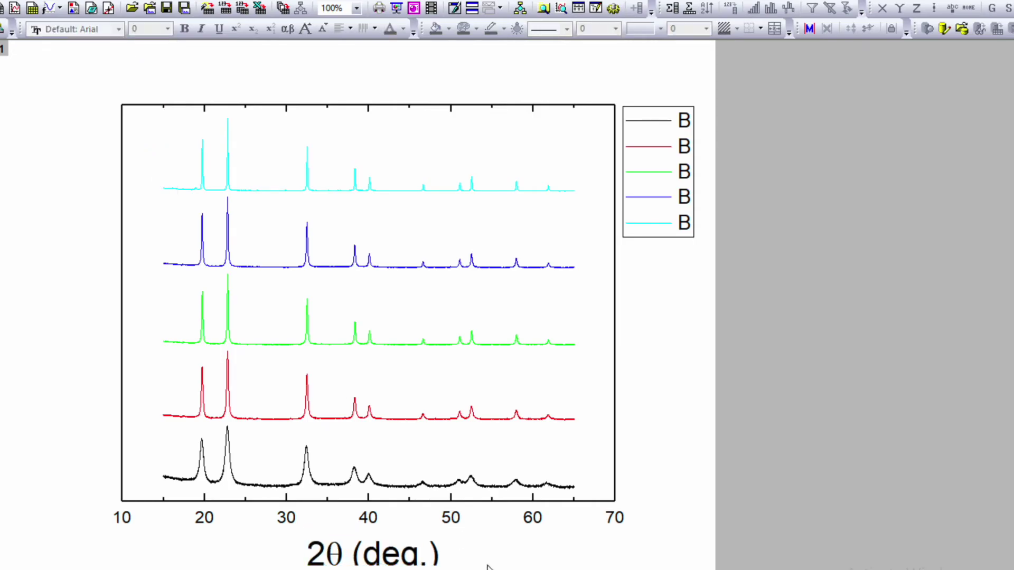
pyautogui.click(457, 522)
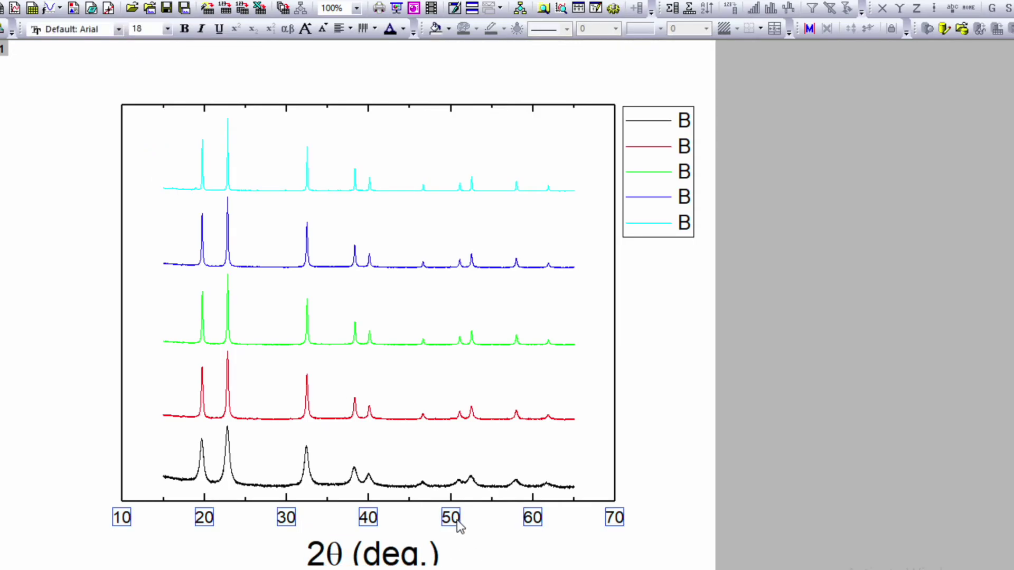
pyautogui.click(168, 30)
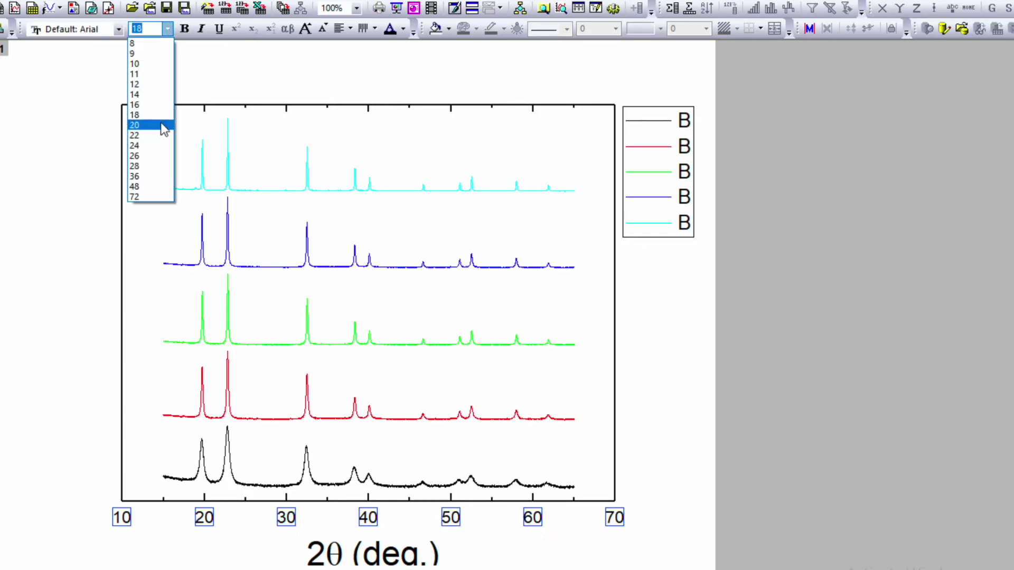
pyautogui.click(160, 142)
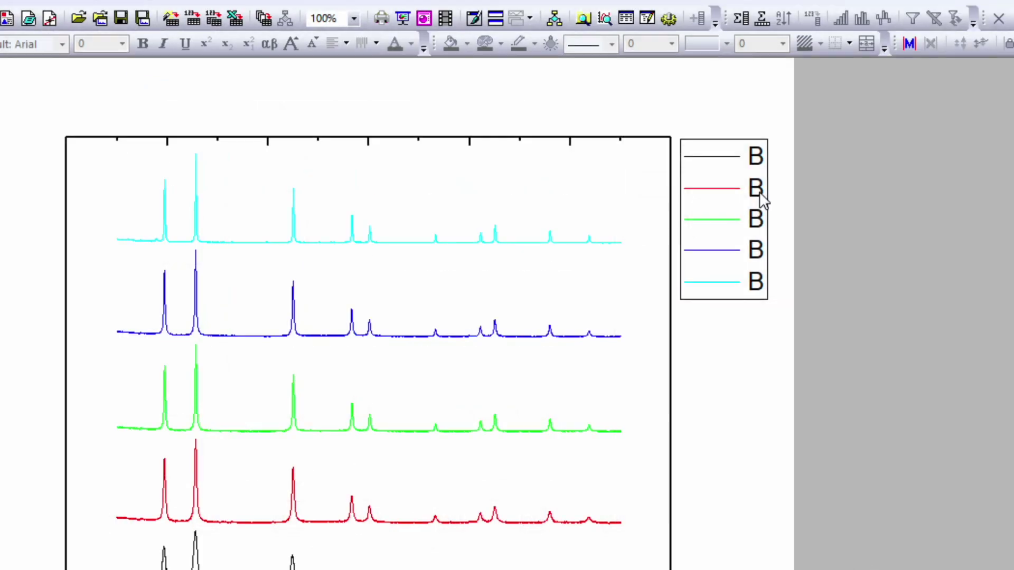
pyautogui.click(690, 156)
# Nudge the legend down and relabel its first two entries 400C and 500C.
pyautogui.moveTo(762, 199); pyautogui.dragTo(761, 231)
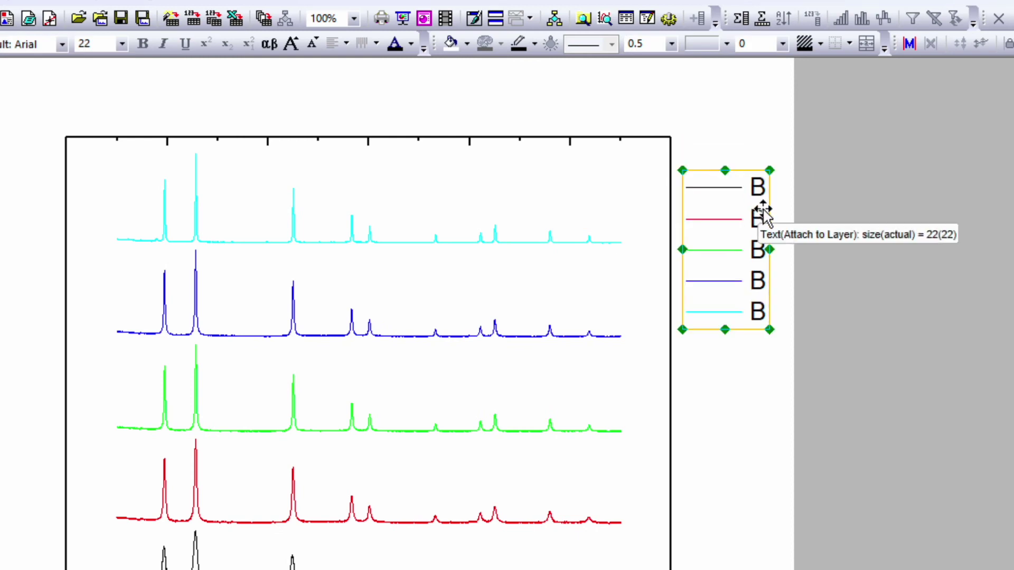
pyautogui.doubleClick(756, 217)
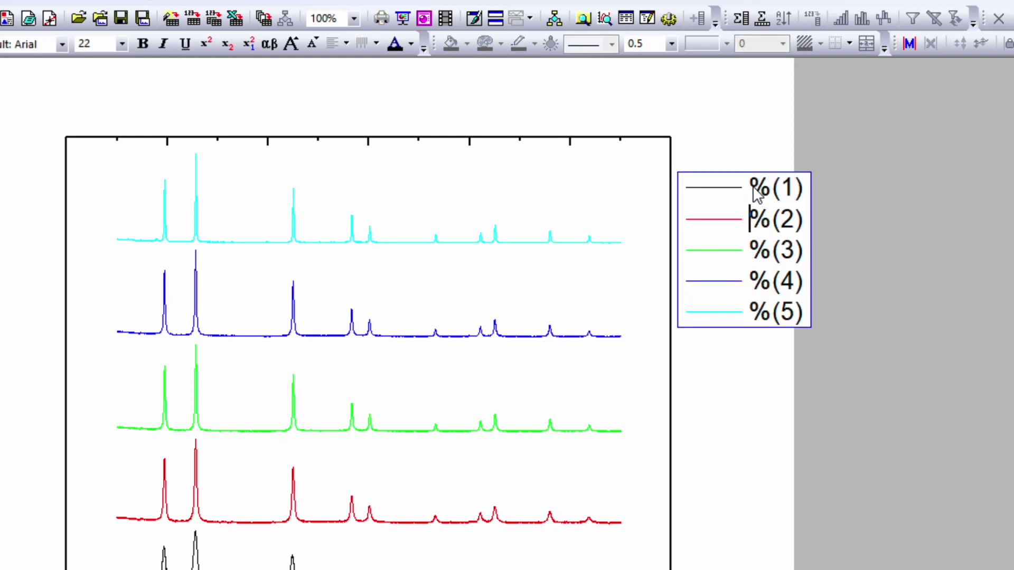
pyautogui.moveTo(750, 187); pyautogui.dragTo(803, 193)
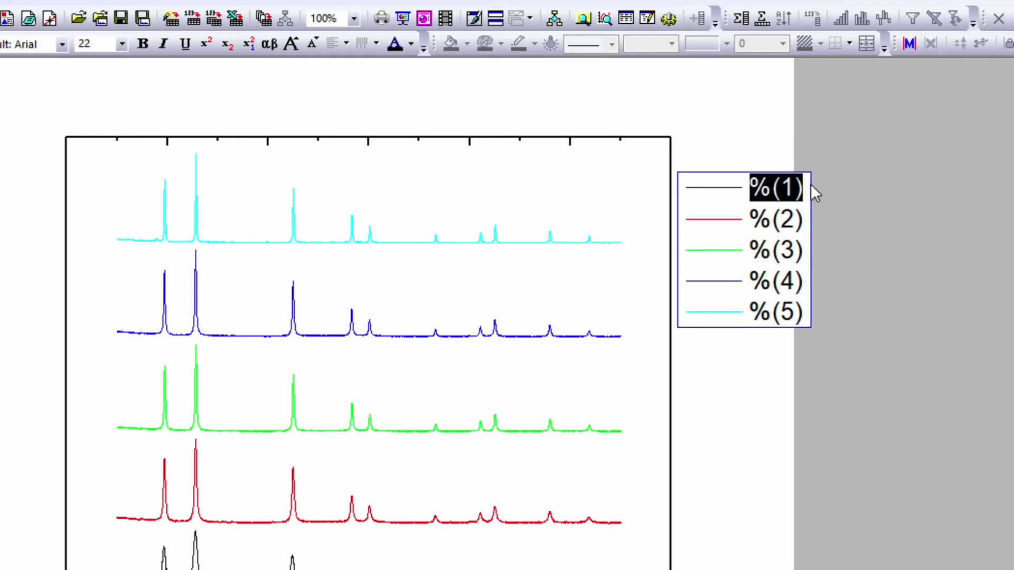
pyautogui.write('400C')
pyautogui.press('Down')
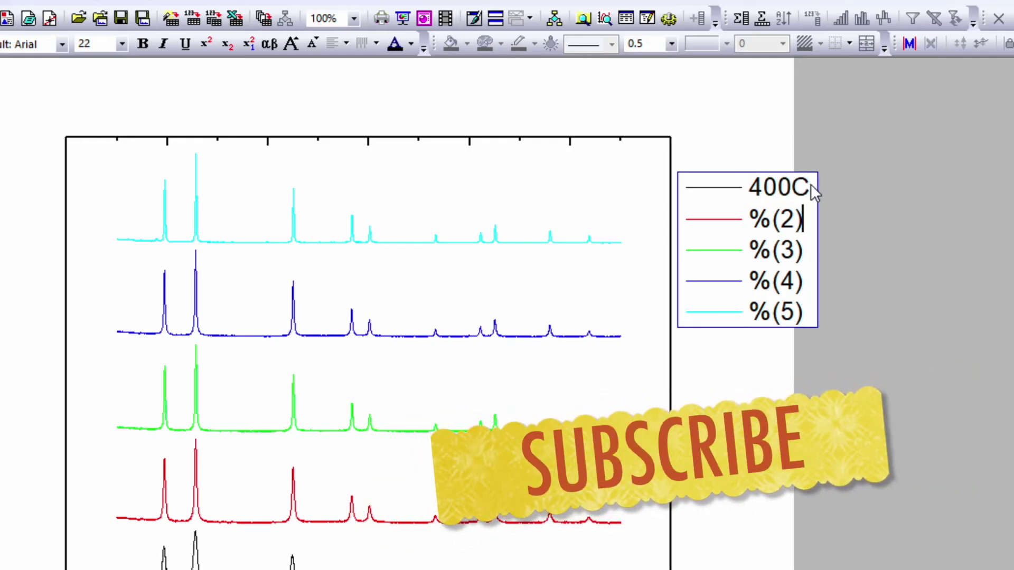
pyautogui.press('BackSpace')
pyautogui.press('BackSpace')
pyautogui.press('BackSpace')
pyautogui.press('BackSpace')
pyautogui.write('5')
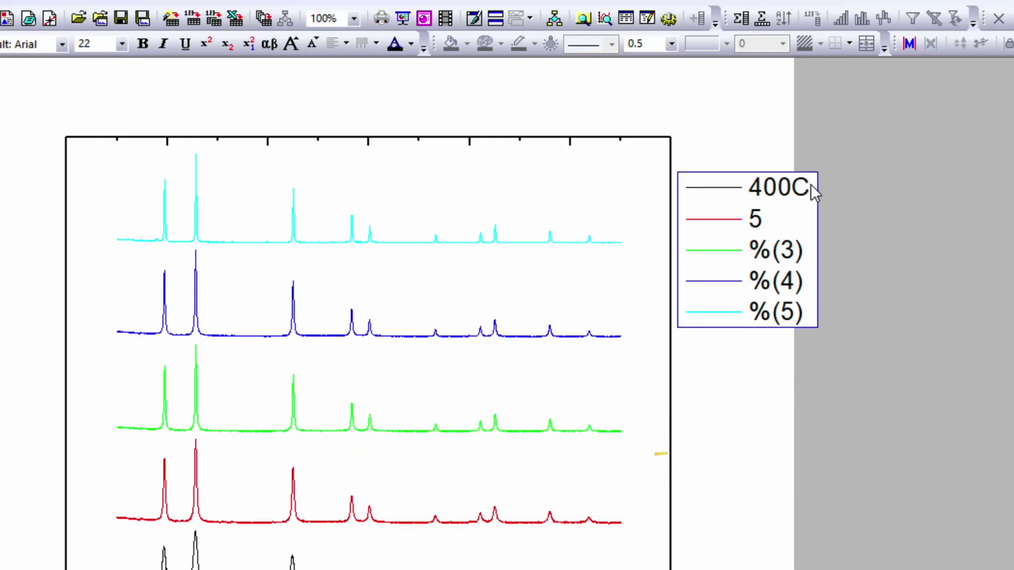
pyautogui.write('00C')
# Relabel the remaining legend entries 600C, 700C and 800C.
pyautogui.press('Down')
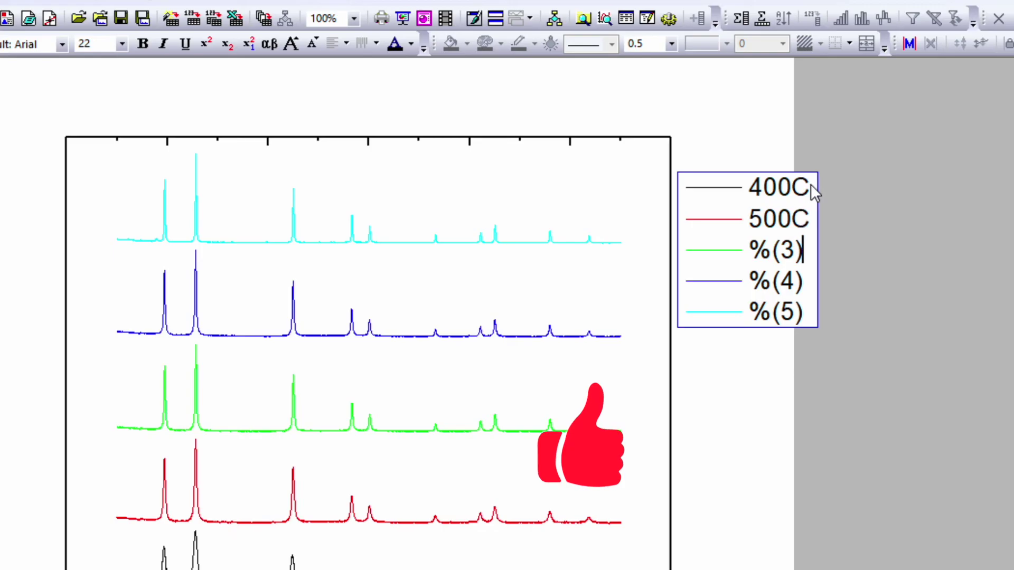
pyautogui.press('BackSpace')
pyautogui.press('BackSpace')
pyautogui.press('BackSpace')
pyautogui.press('BackSpace')
pyautogui.write('600')
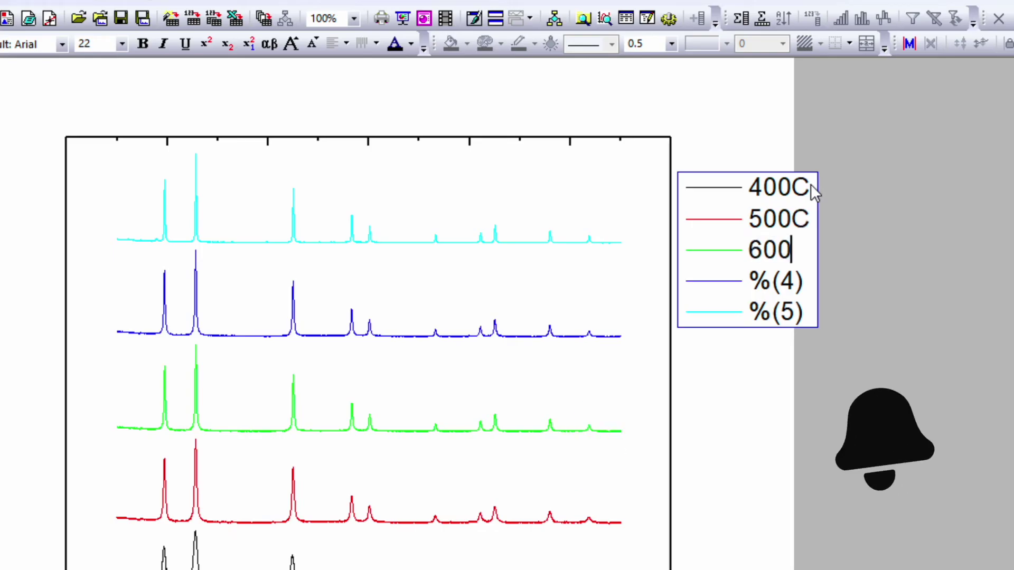
pyautogui.write('C')
pyautogui.press('Down')
pyautogui.press('BackSpace')
pyautogui.press('BackSpace')
pyautogui.press('BackSpace')
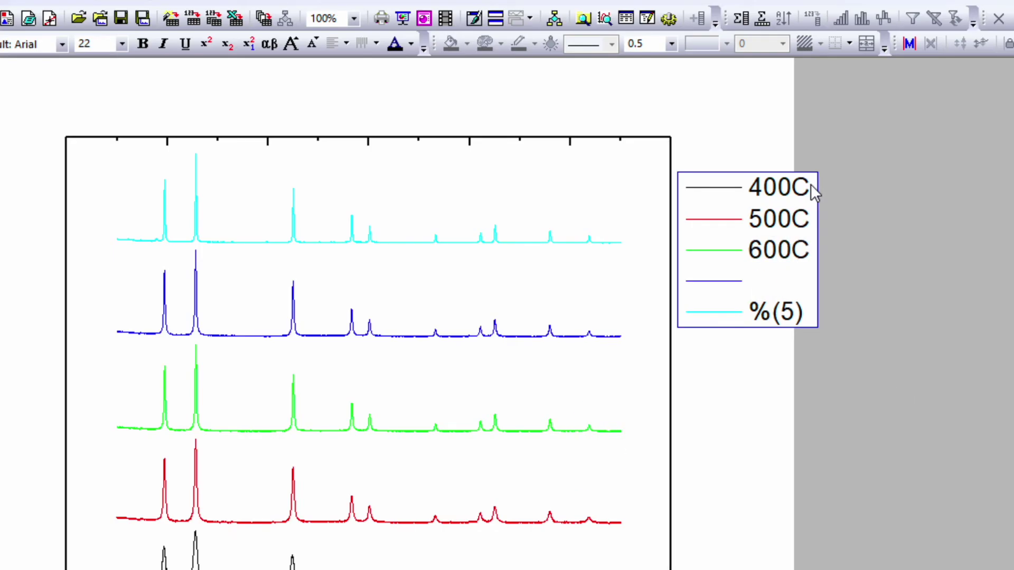
pyautogui.write('700C')
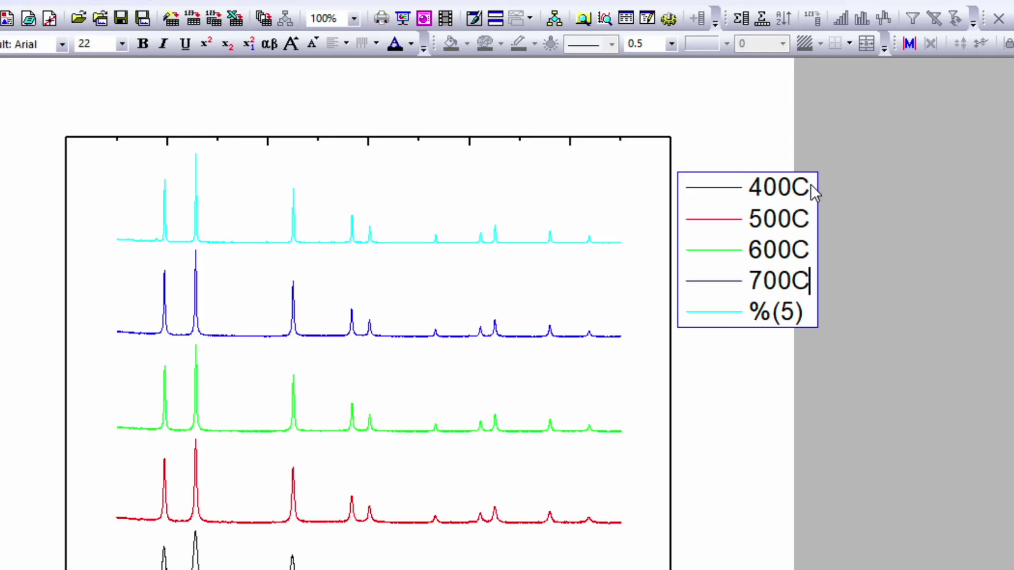
pyautogui.press('Down')
pyautogui.press('BackSpace')
pyautogui.press('BackSpace')
pyautogui.press('BackSpace')
pyautogui.press('BackSpace')
pyautogui.write('6')
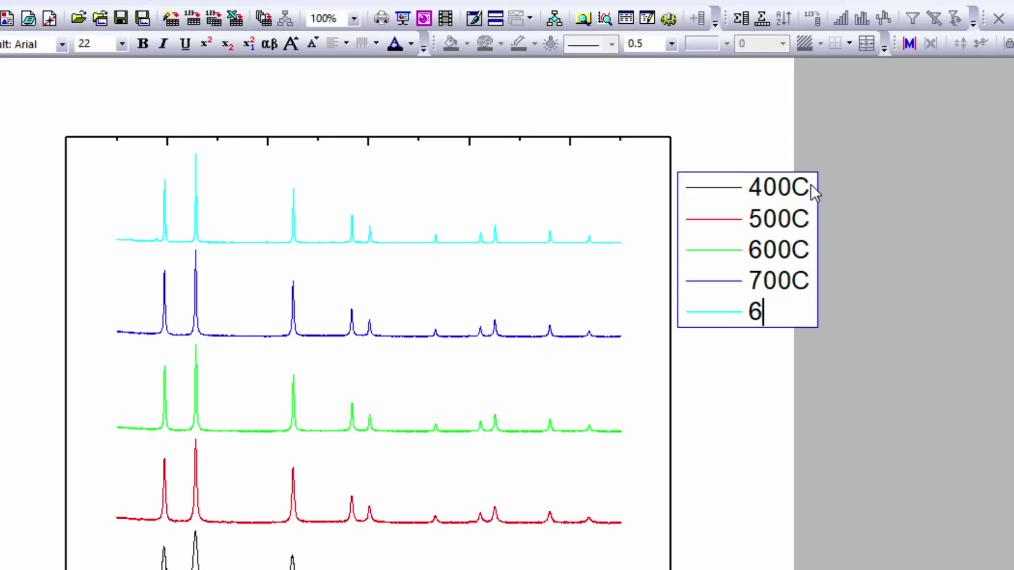
pyautogui.press('BackSpace')
pyautogui.write('800C')
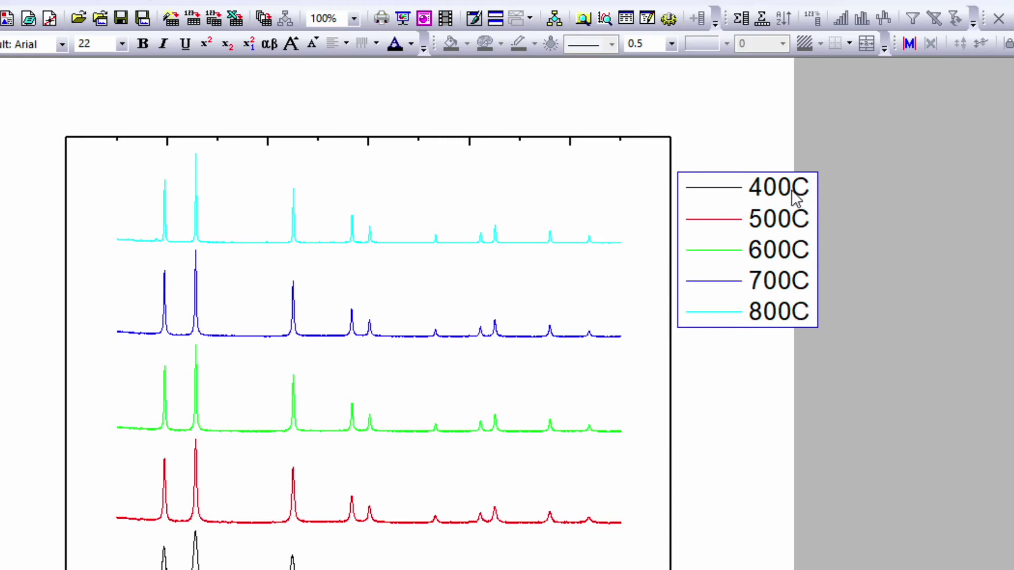
# Insert a degree sign from the Symbol Map so the first entry reads 400°C.
pyautogui.rightClick(794, 188)
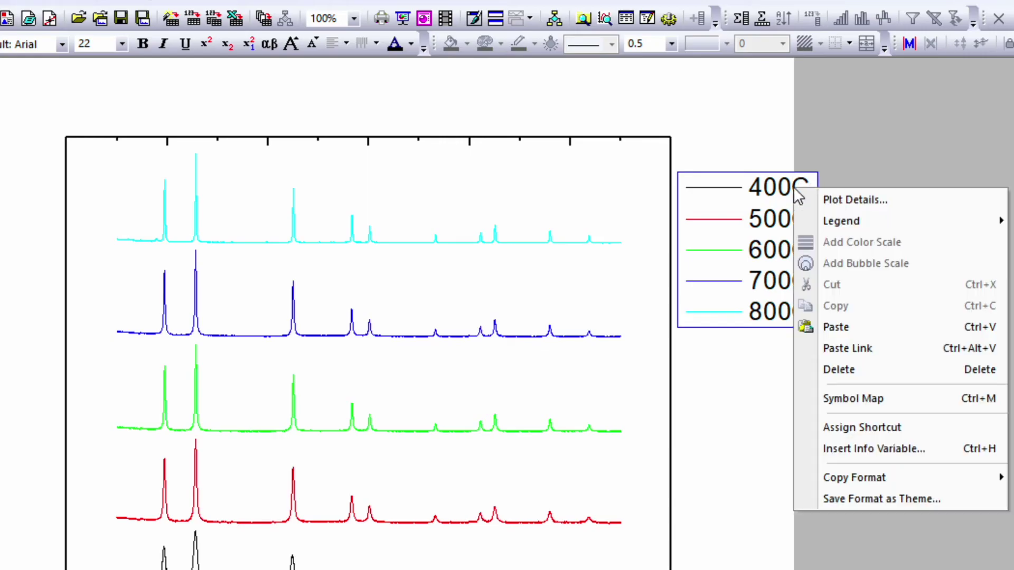
pyautogui.click(881, 399)
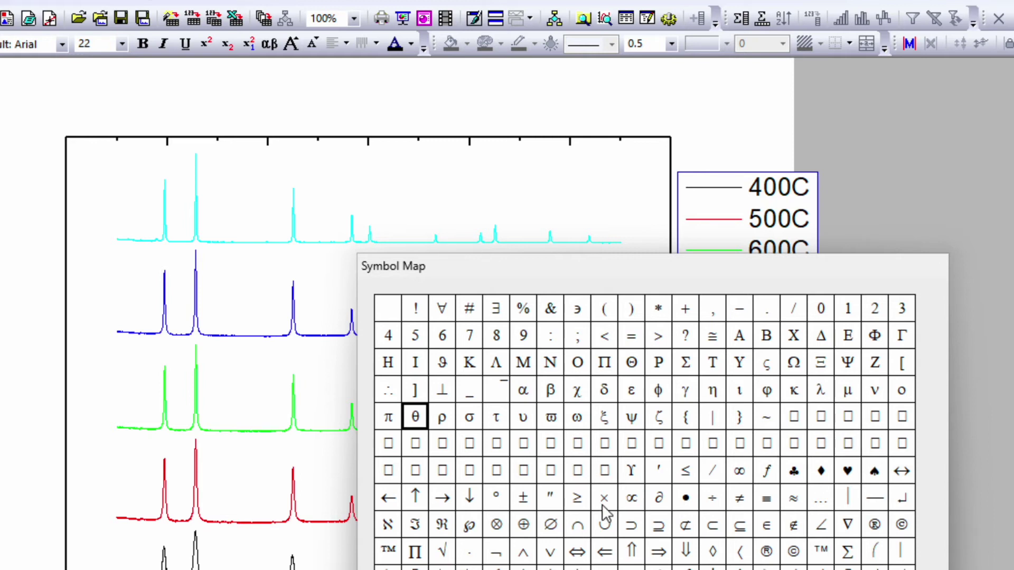
pyautogui.click(495, 502)
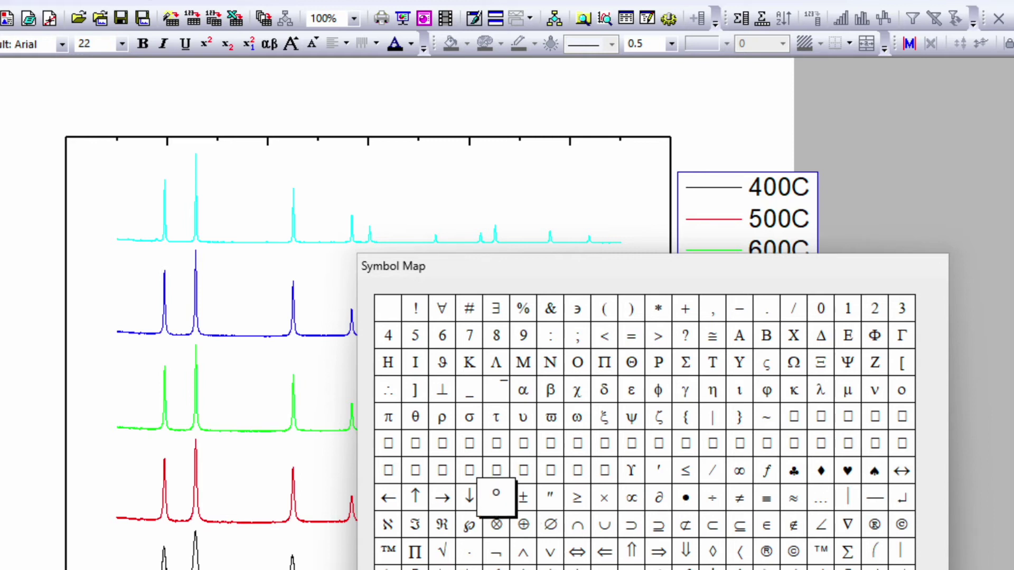
pyautogui.click(495, 497)
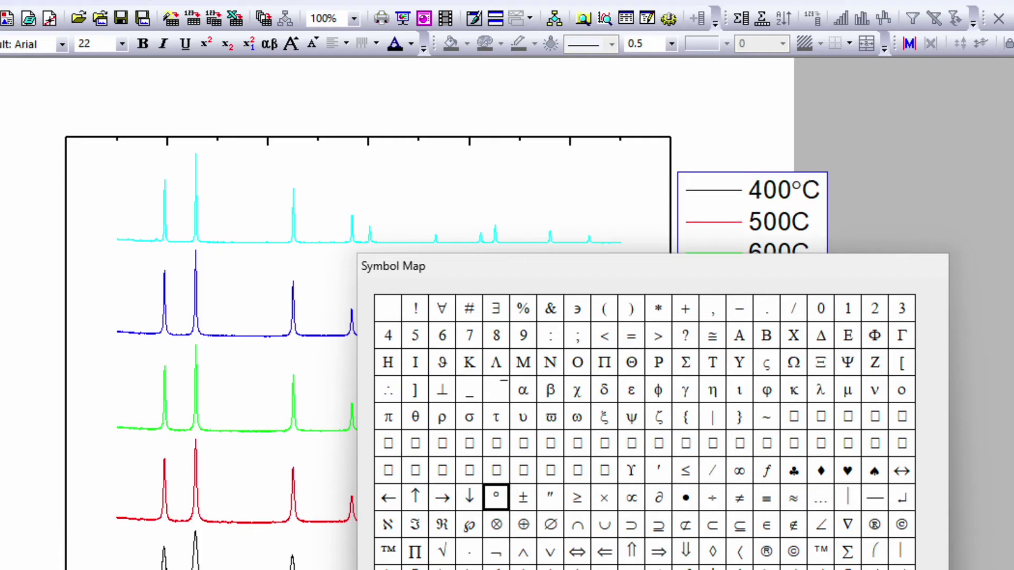
pyautogui.press('Escape')
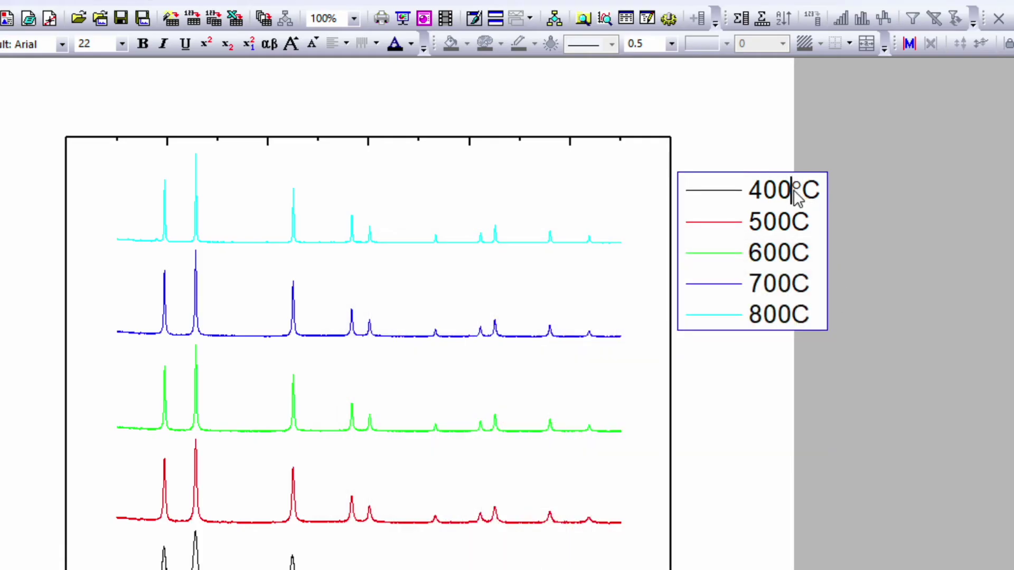
# Copy the degree sign into the other entries, giving 500°C, 600°C, 700°C and 800°C.
pyautogui.moveTo(794, 192); pyautogui.dragTo(801, 194)
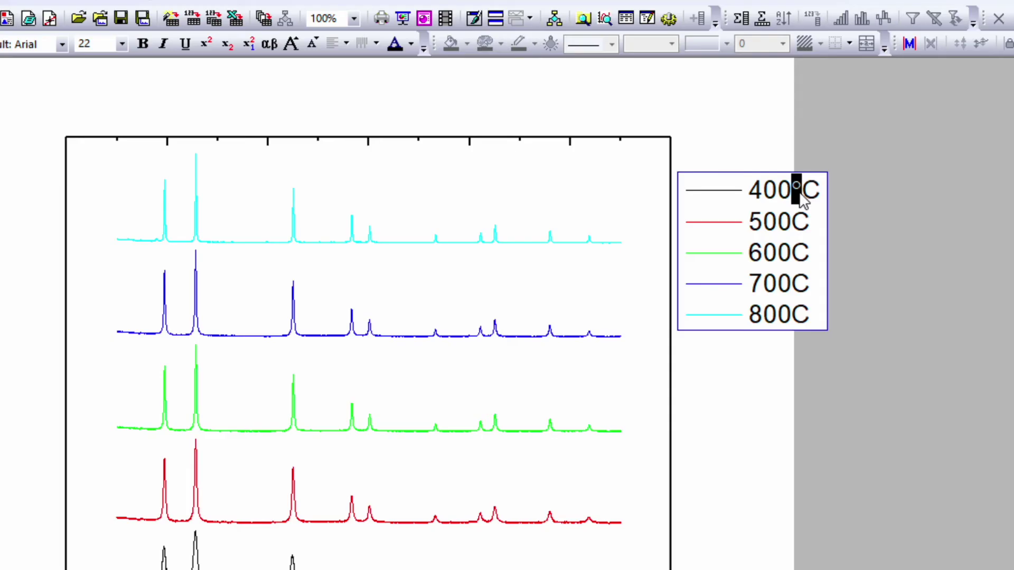
pyautogui.hotkey('ctrl', 'c')
pyautogui.click(792, 222)
pyautogui.hotkey('ctrl', 'v')
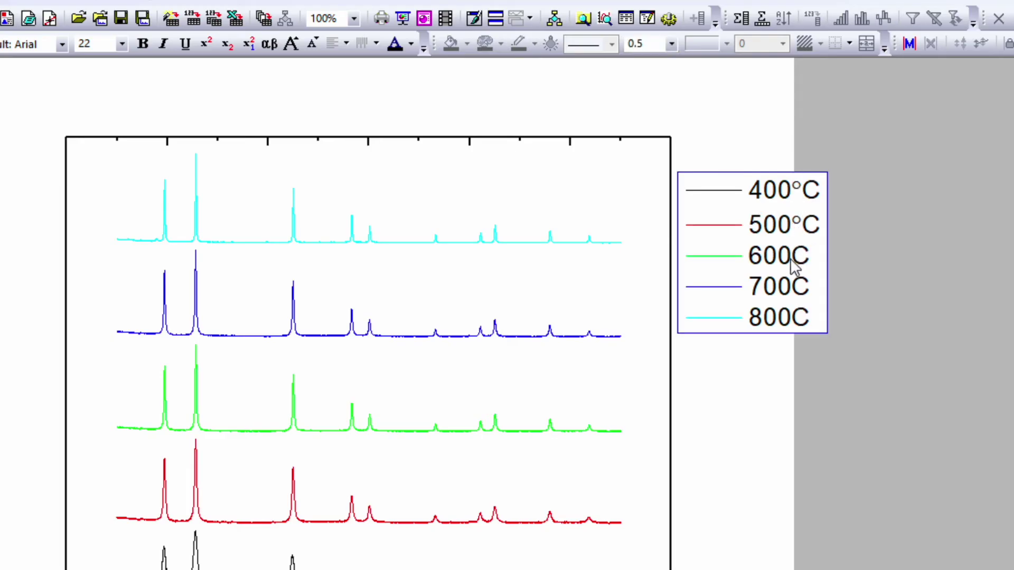
pyautogui.click(791, 256)
pyautogui.hotkey('ctrl', 'v')
pyautogui.click(792, 290)
pyautogui.hotkey('ctrl', 'v')
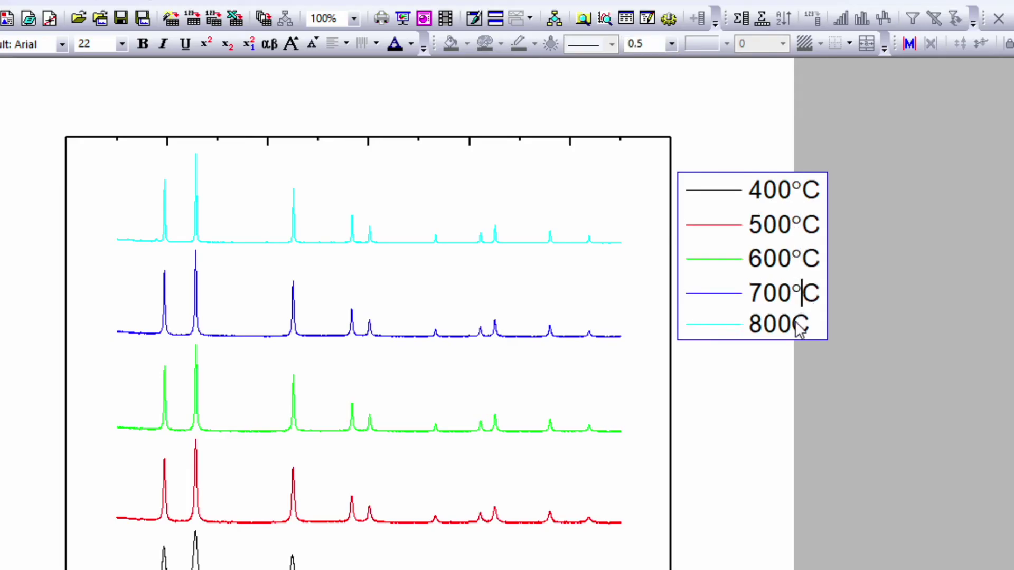
pyautogui.click(794, 326)
pyautogui.hotkey('ctrl', 'v')
pyautogui.click(781, 413)
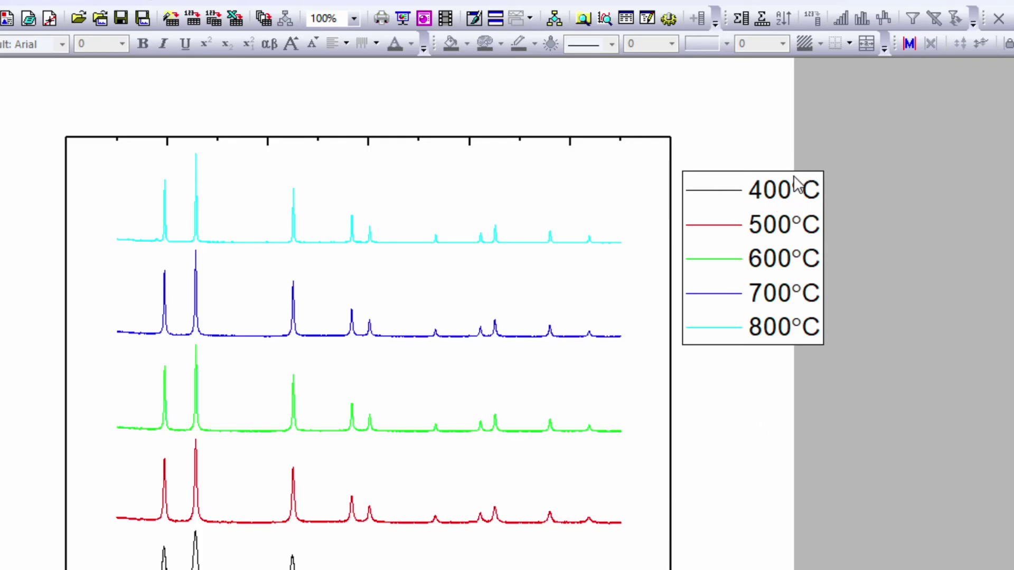
# Set the legend's frame to None in its Properties dialog.
pyautogui.click(775, 202)
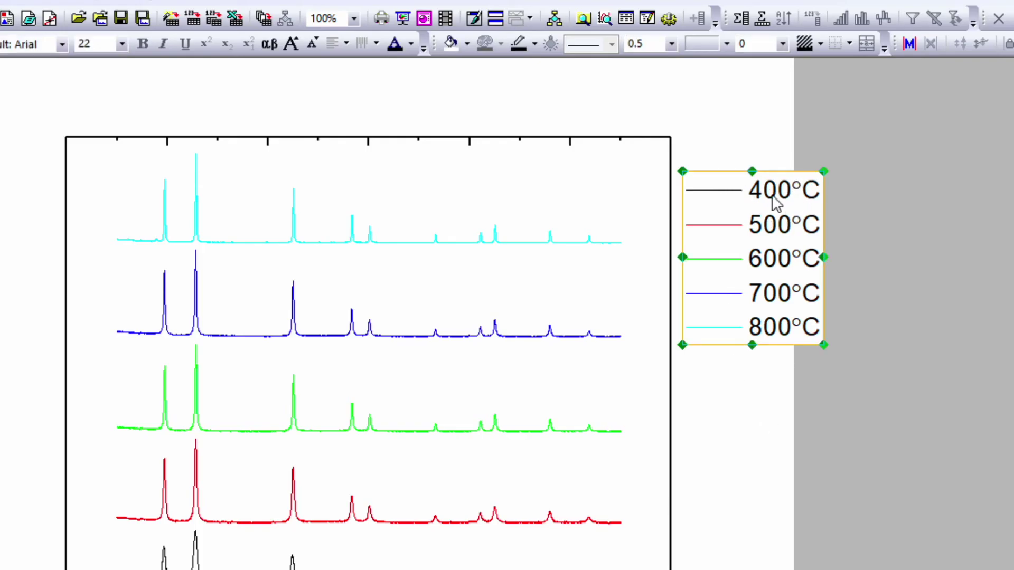
pyautogui.rightClick(775, 203)
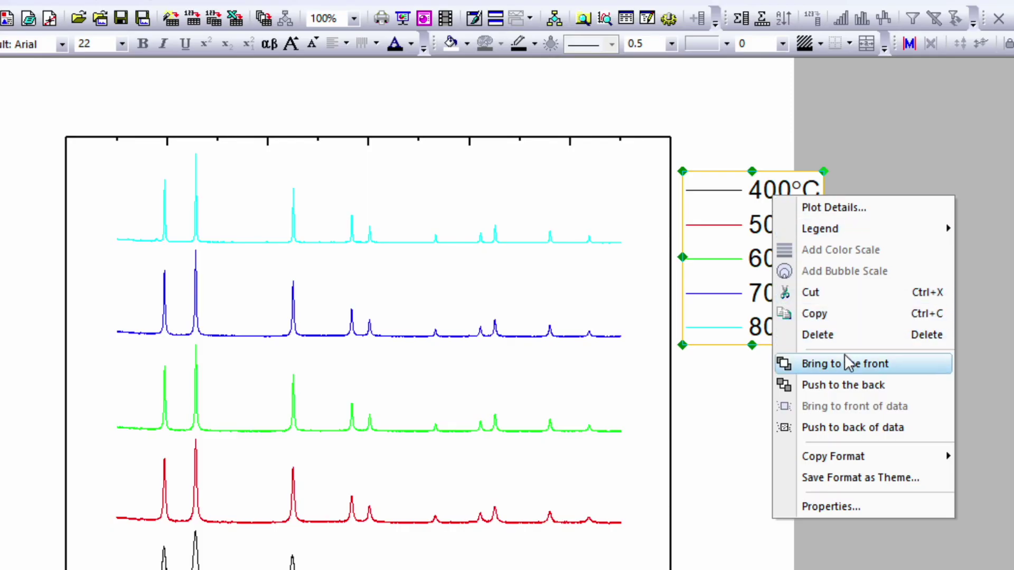
pyautogui.click(850, 507)
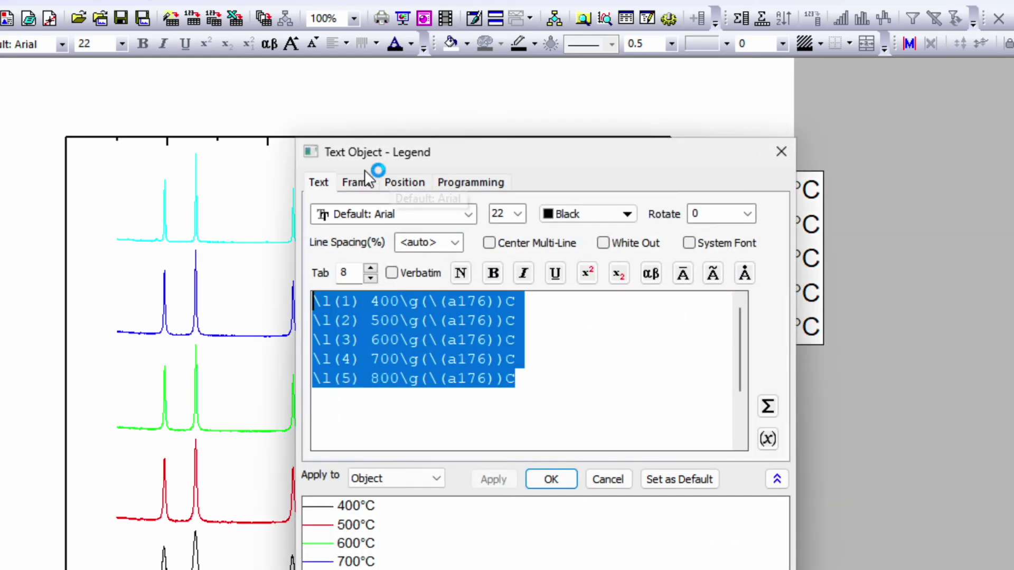
pyautogui.click(357, 181)
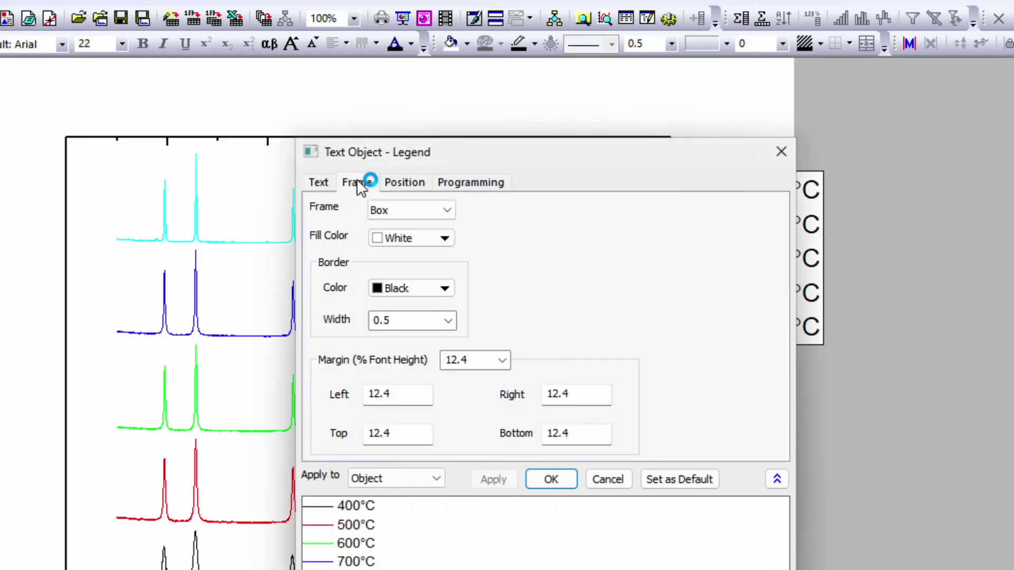
pyautogui.click(407, 207)
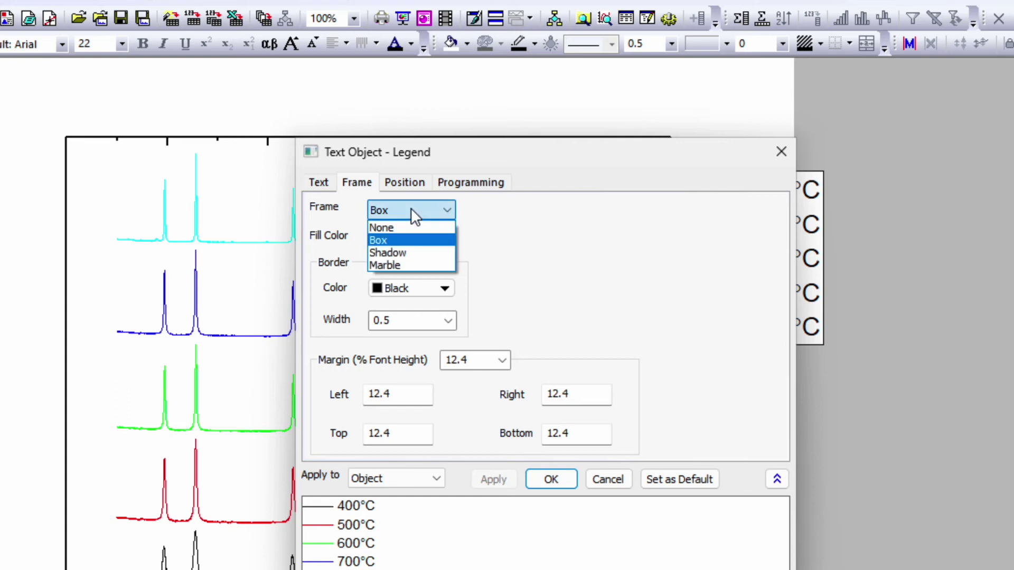
pyautogui.click(410, 227)
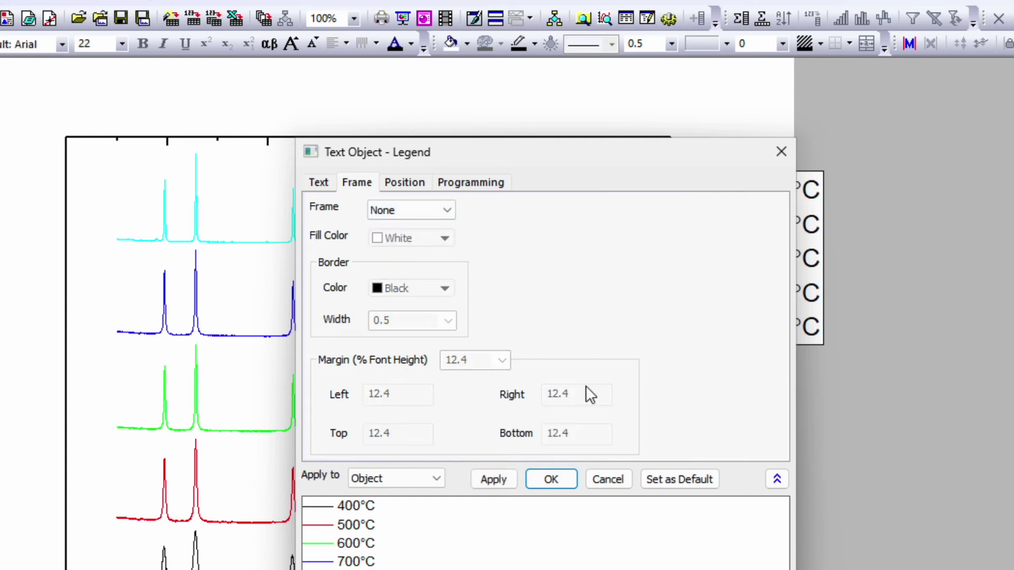
pyautogui.click(494, 479)
pyautogui.click(534, 480)
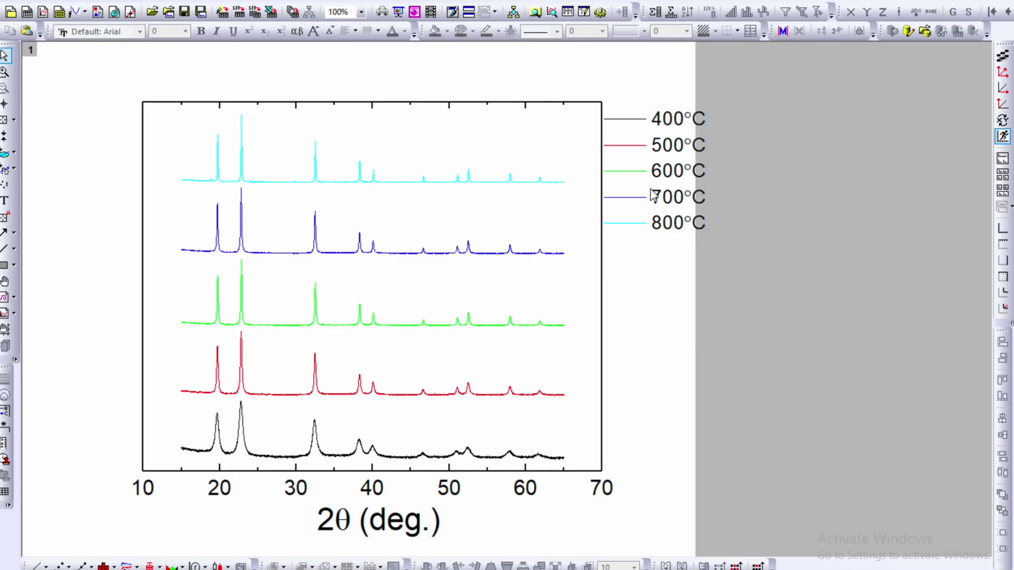
# Move the legend up beside the plot's top right and open the page's Plot Details.
pyautogui.moveTo(677, 169); pyautogui.dragTo(675, 140)
pyautogui.click(679, 309)
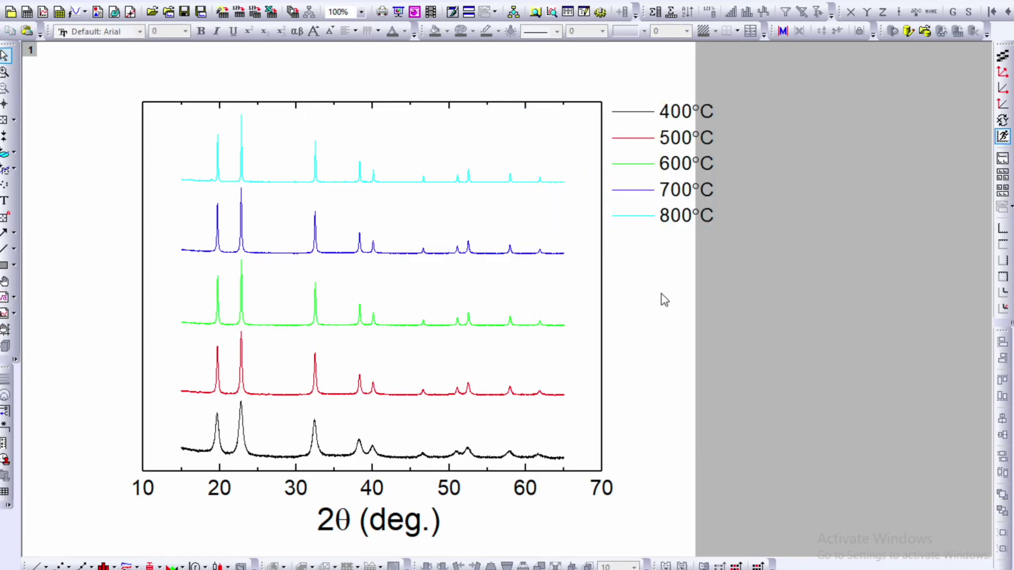
pyautogui.doubleClick(534, 244)
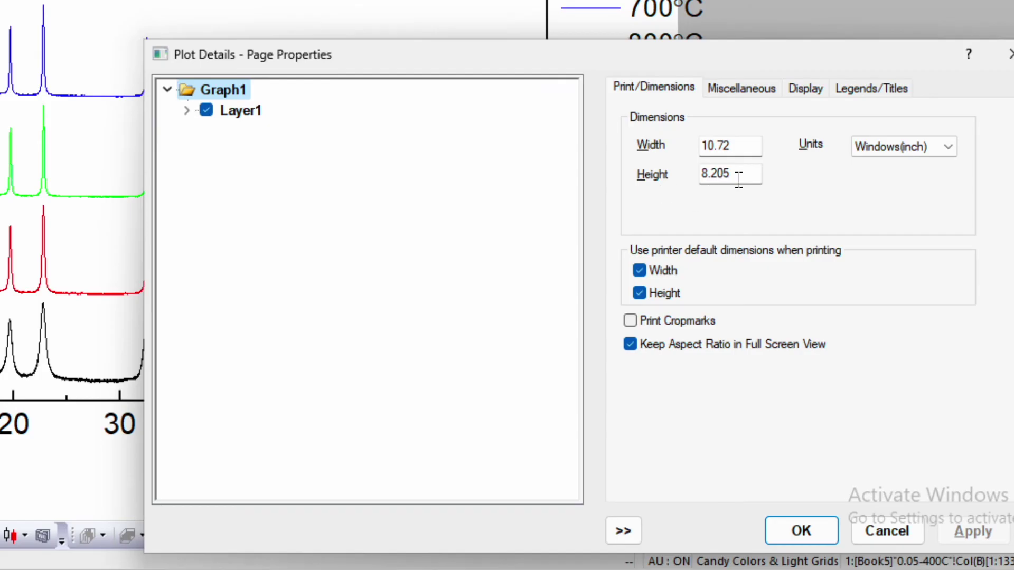
# Set the graph page dimensions to width 6 and height 10 inches in Plot Details.
pyautogui.click(745, 146)
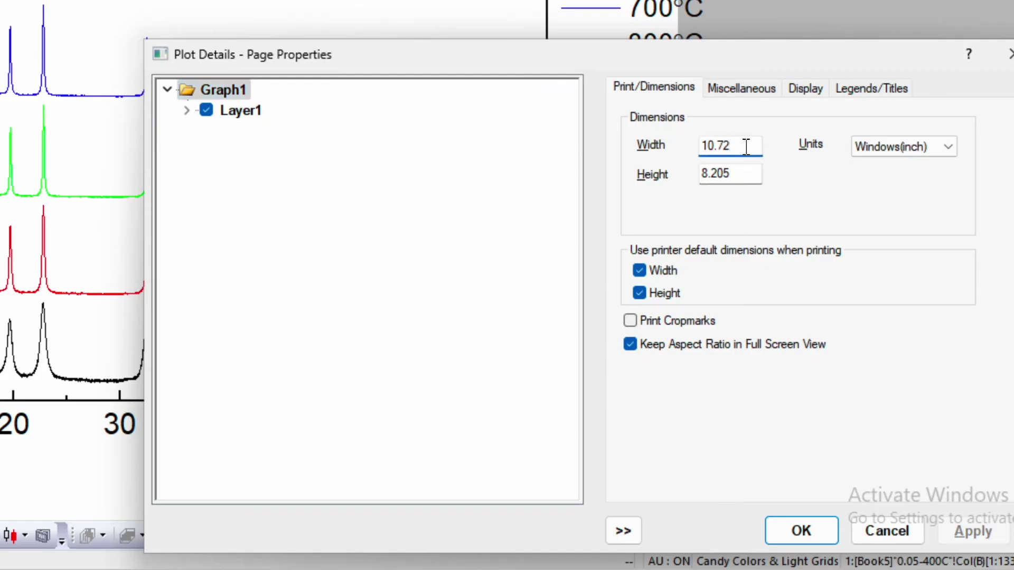
pyautogui.doubleClick(744, 146)
pyautogui.click(744, 147)
pyautogui.doubleClick(744, 146)
pyautogui.write('8')
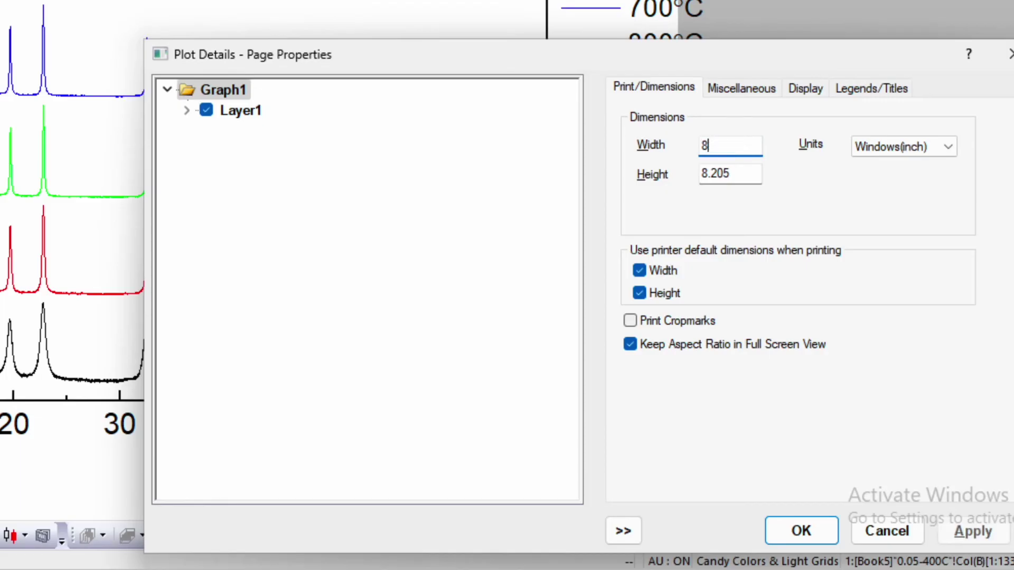
pyautogui.doubleClick(746, 176)
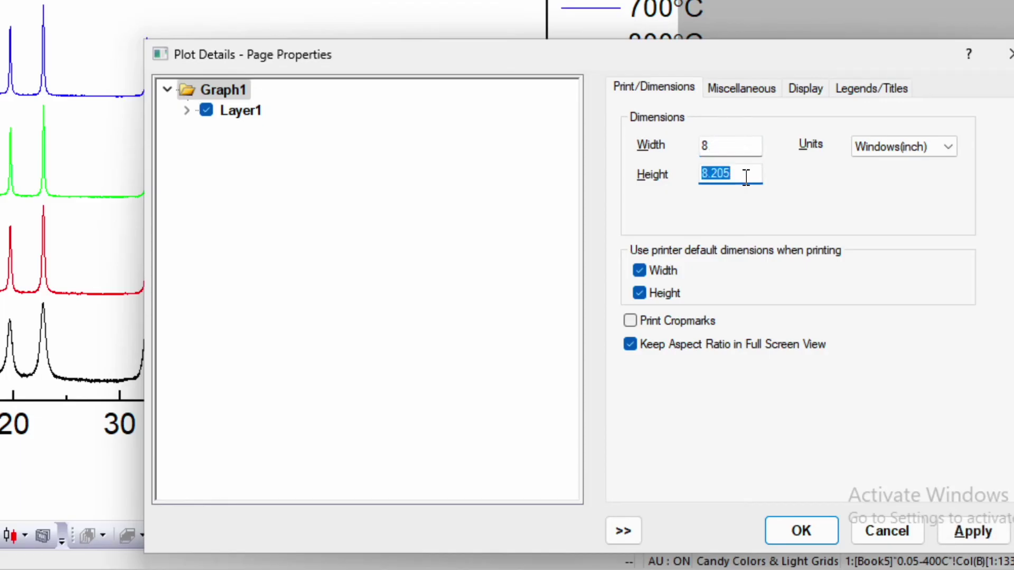
pyautogui.write('10')
pyautogui.click(729, 150)
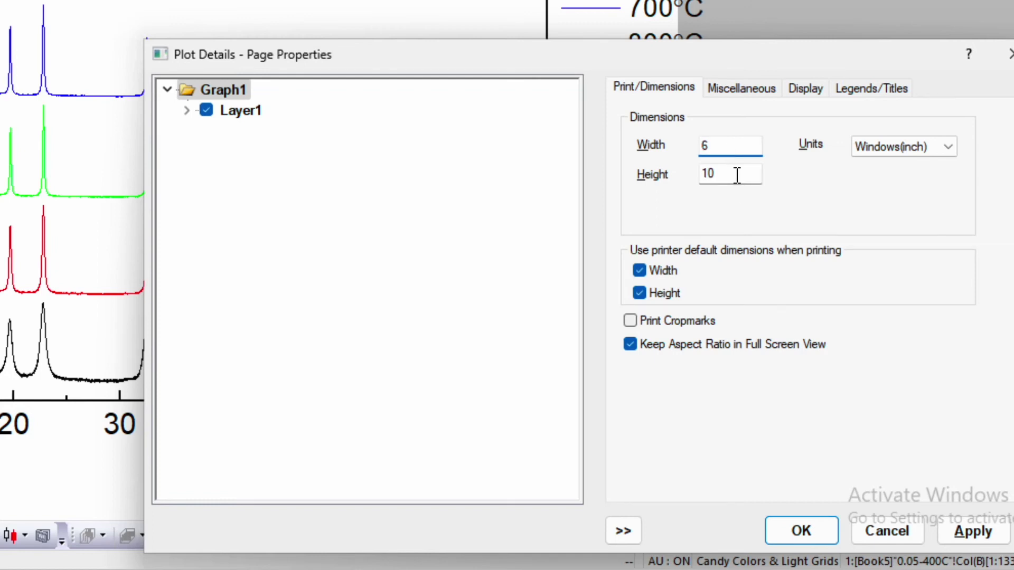
pyautogui.click(735, 170)
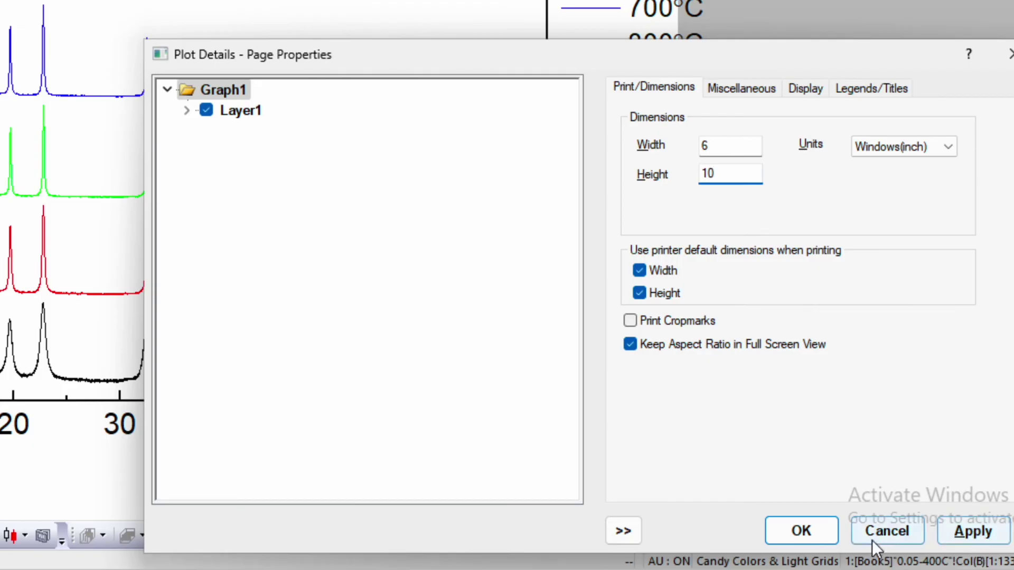
pyautogui.click(816, 537)
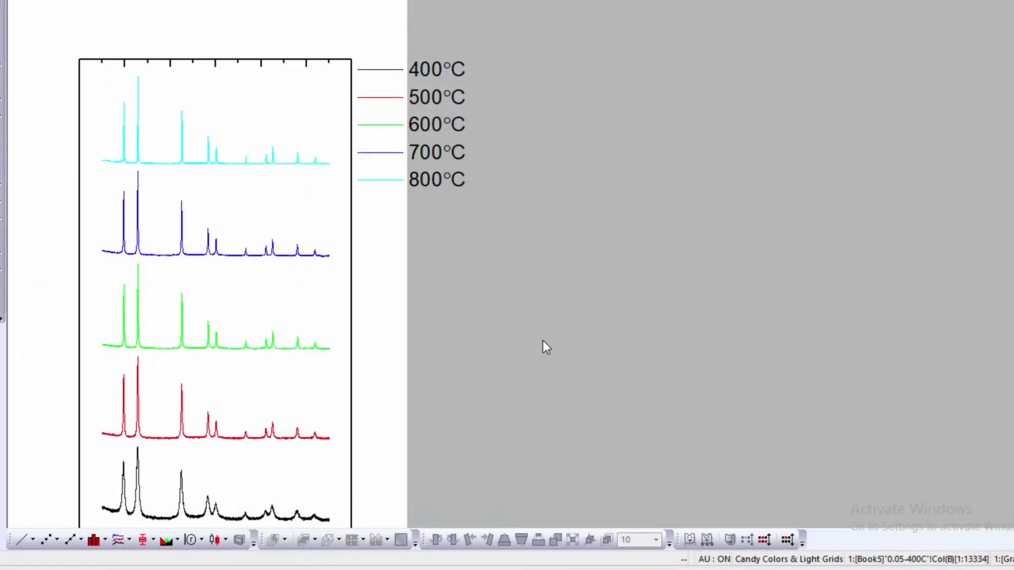
pyautogui.scroll(-2, 262, 247)
pyautogui.scroll(2, 262, 248)
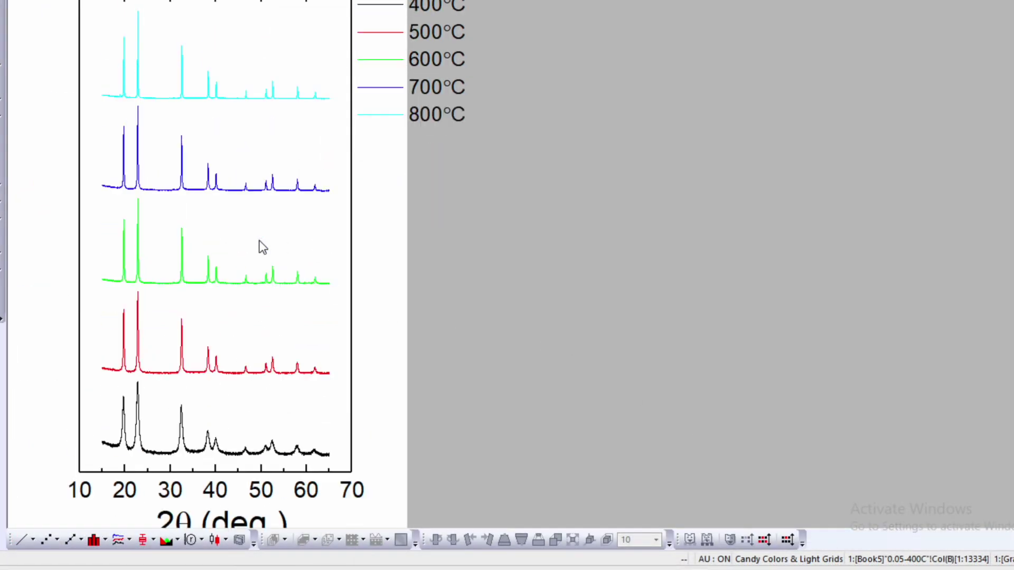
pyautogui.scroll(-2, 262, 247)
pyautogui.scroll(2, 263, 247)
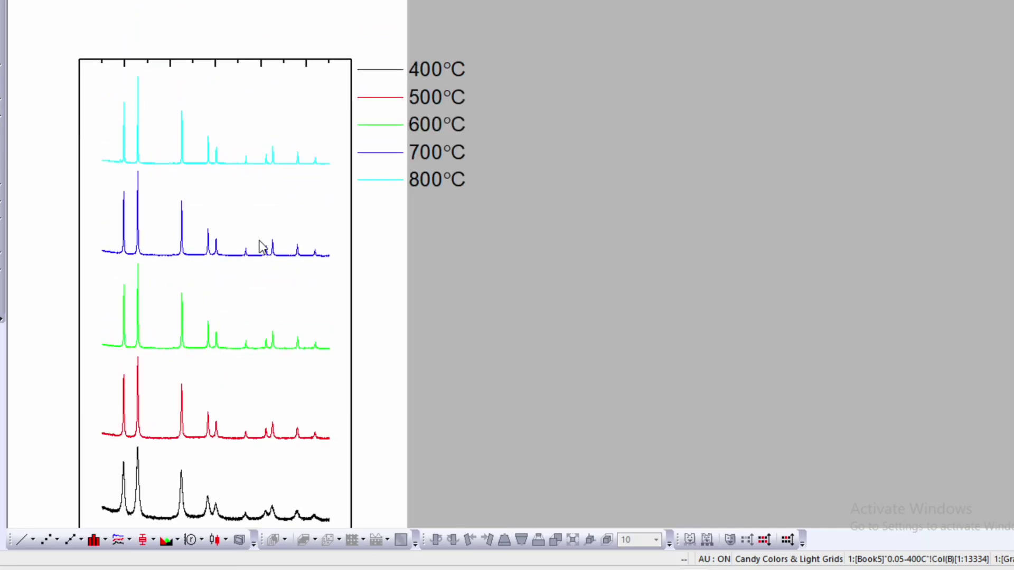
pyautogui.scroll(-2, 262, 247)
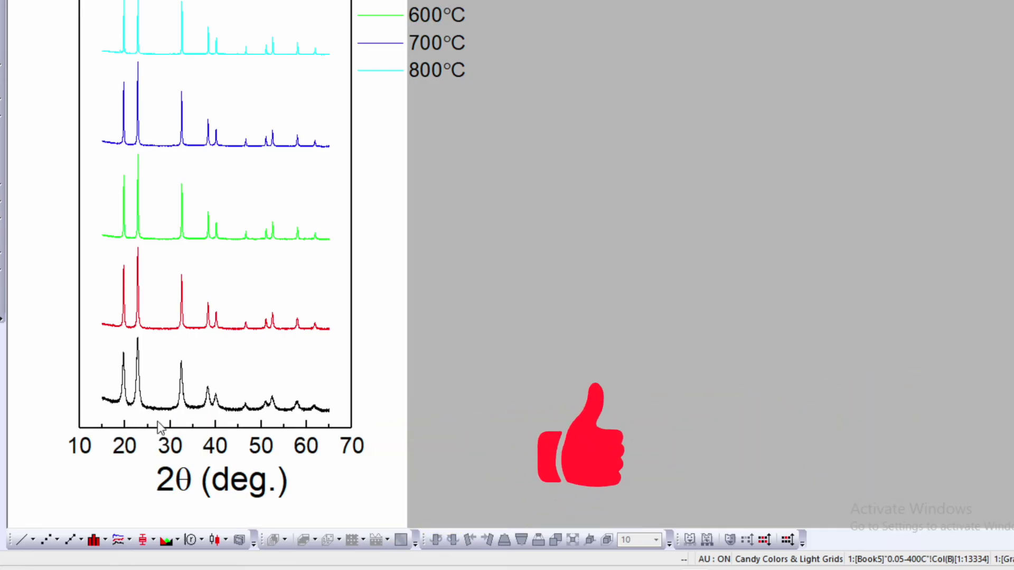
# Limit the x-axis scale to run from 15 to 45 and apply it.
pyautogui.doubleClick(214, 452)
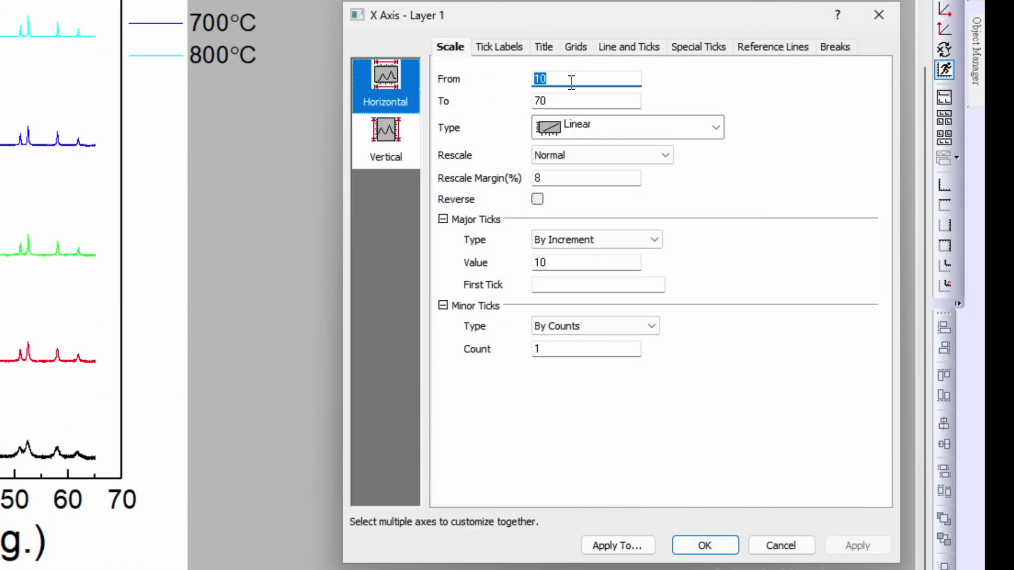
pyautogui.write('15')
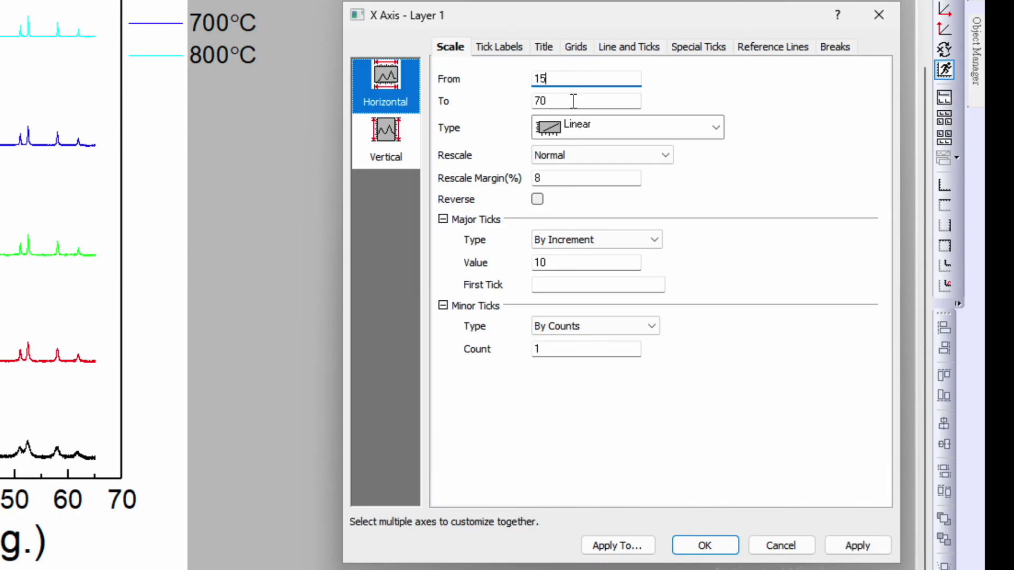
pyautogui.press('Tab')
pyautogui.write('4')
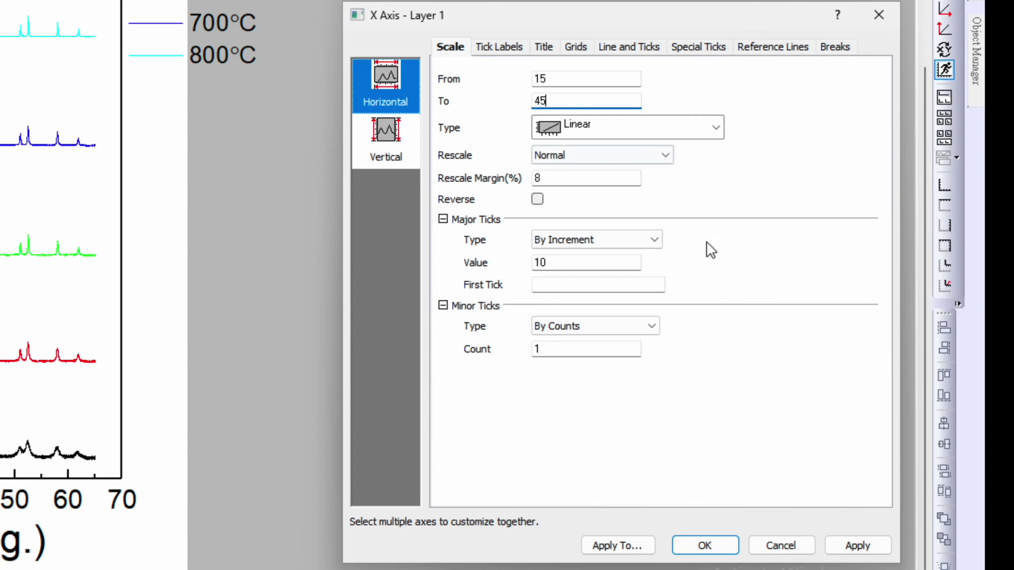
pyautogui.doubleClick(587, 262)
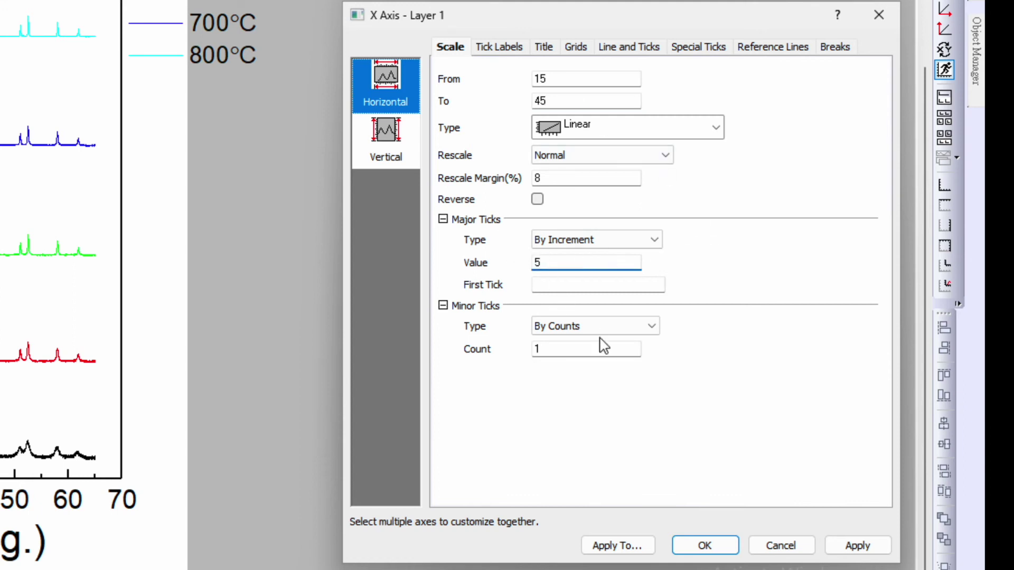
pyautogui.click(857, 546)
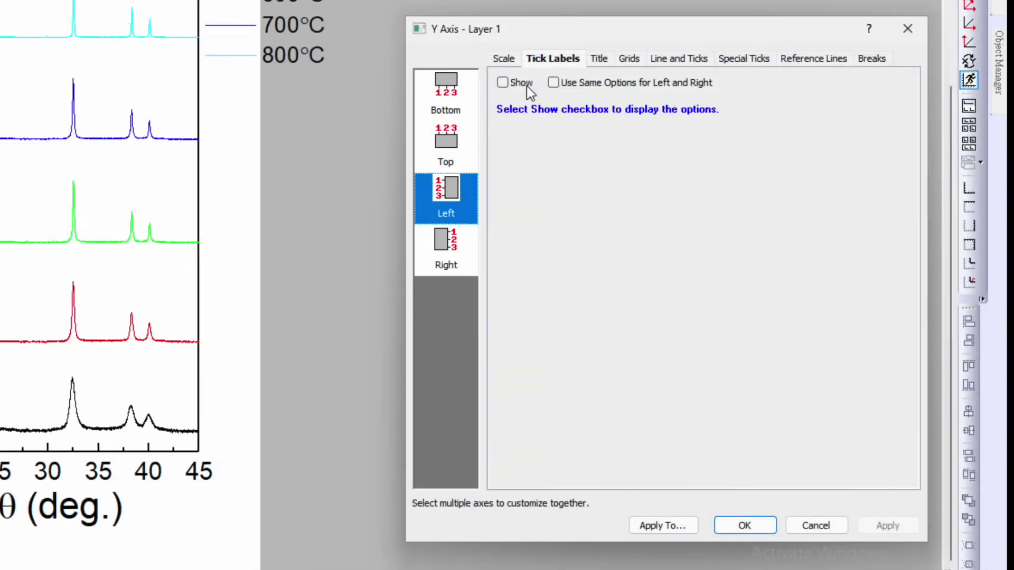
# Change the y-axis upper limit to 120000 and apply it.
pyautogui.click(507, 59)
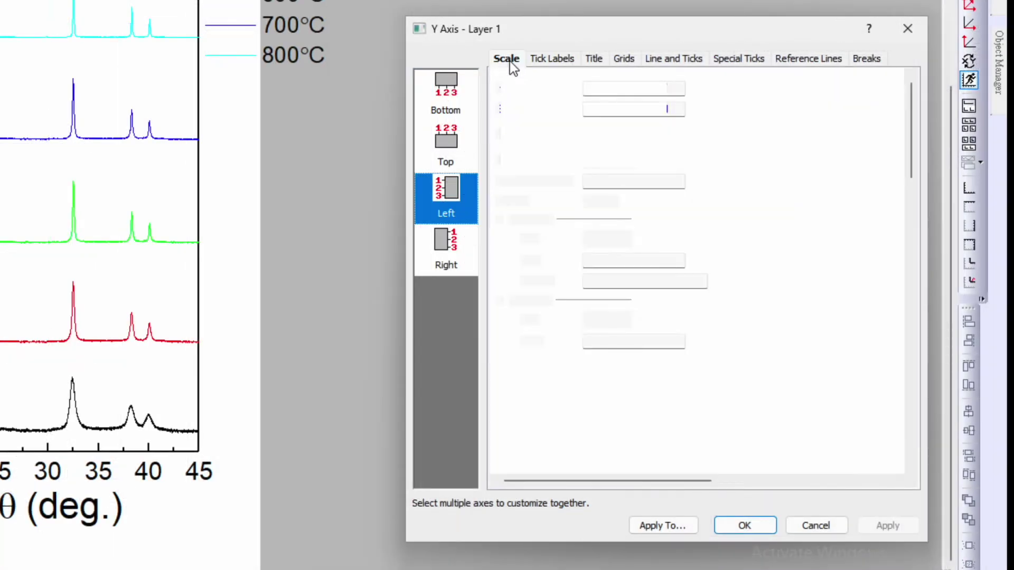
pyautogui.doubleClick(600, 109)
pyautogui.press('Left')
pyautogui.press('Right')
pyautogui.press('Right')
pyautogui.press('Right')
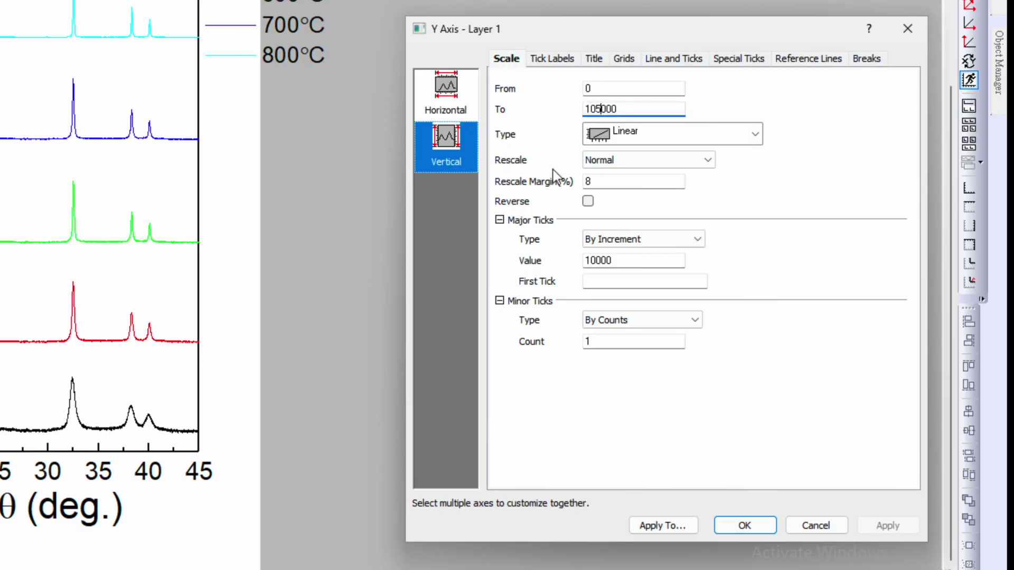
pyautogui.press('BackSpace')
pyautogui.press('BackSpace')
pyautogui.write('2')
pyautogui.click(883, 525)
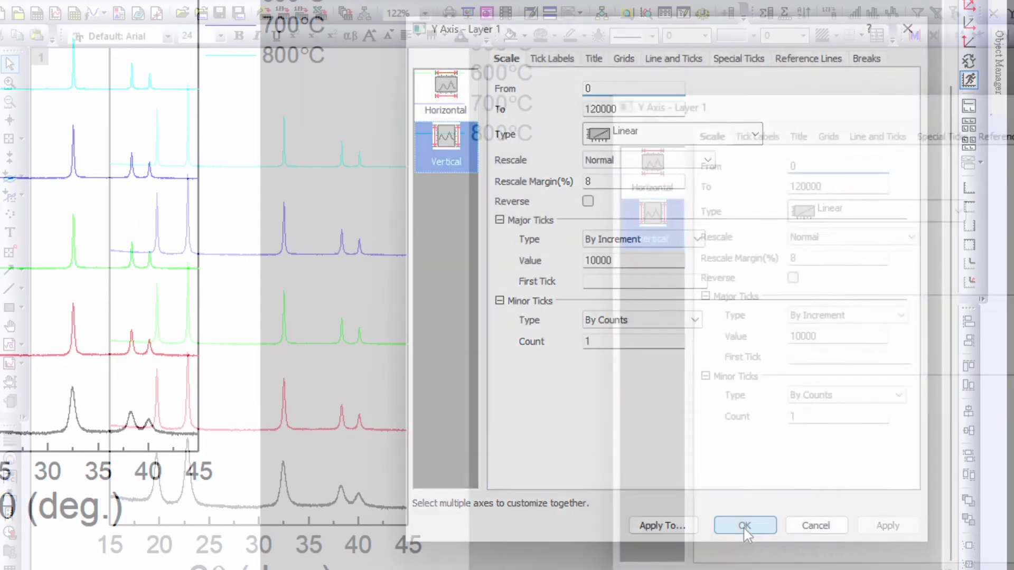
# Move the temperature legend into the plot's top-right corner with font size 16.
pyautogui.click(744, 526)
pyautogui.click(492, 202)
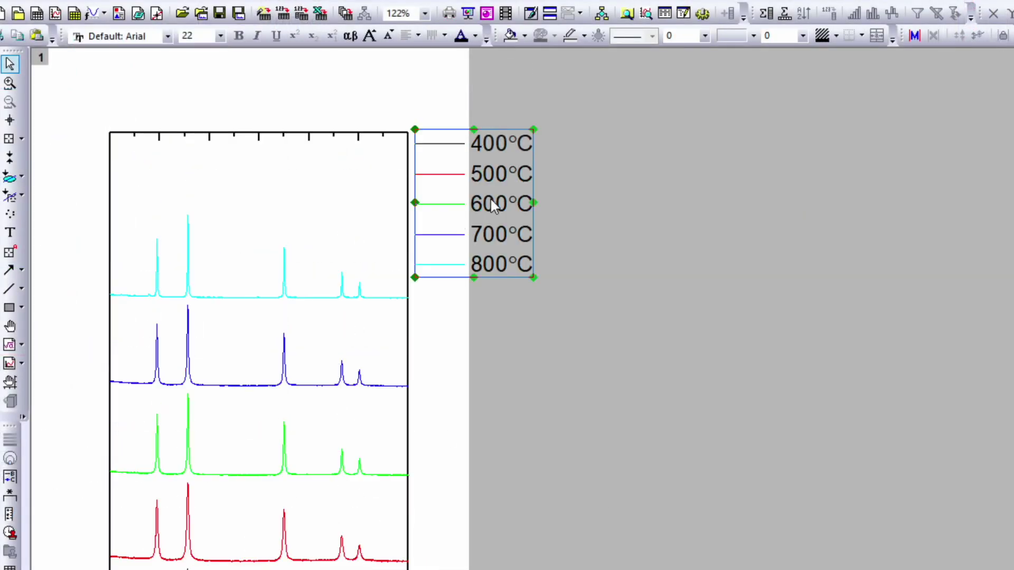
pyautogui.moveTo(491, 201); pyautogui.dragTo(355, 207)
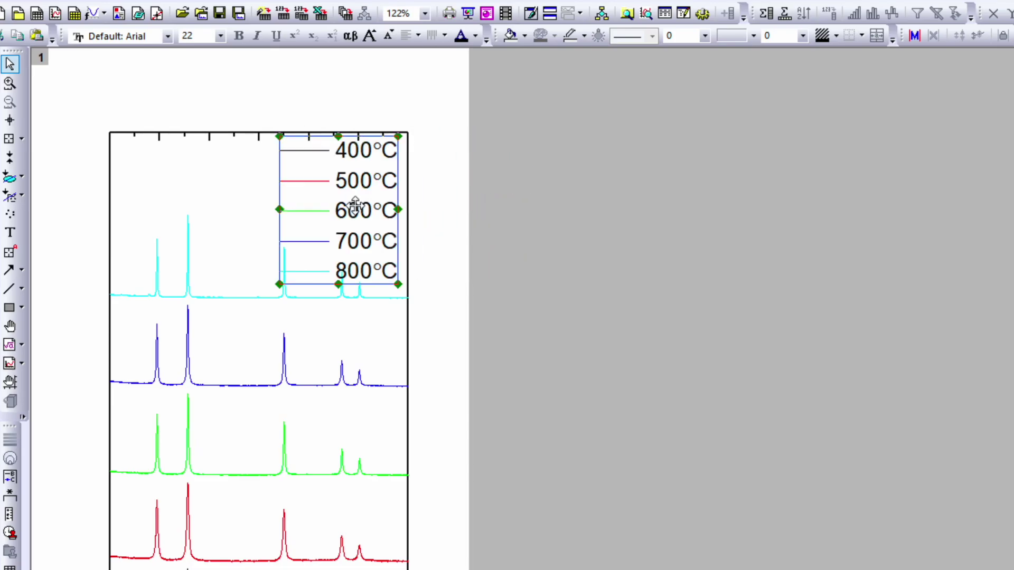
pyautogui.click(220, 36)
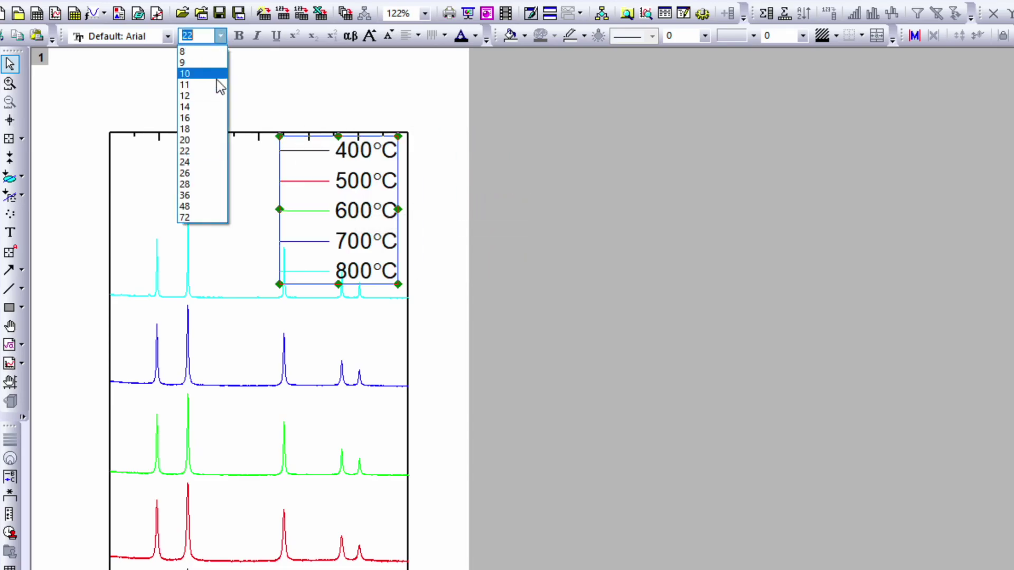
pyautogui.click(207, 118)
# Thicken all stacked XRD curves to line width 2.
pyautogui.click(355, 299)
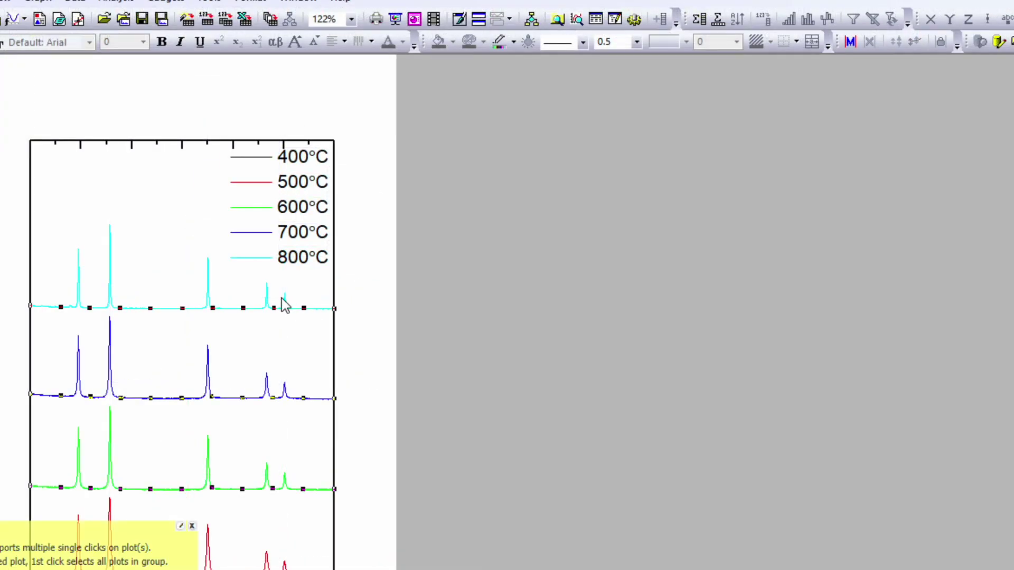
pyautogui.click(636, 43)
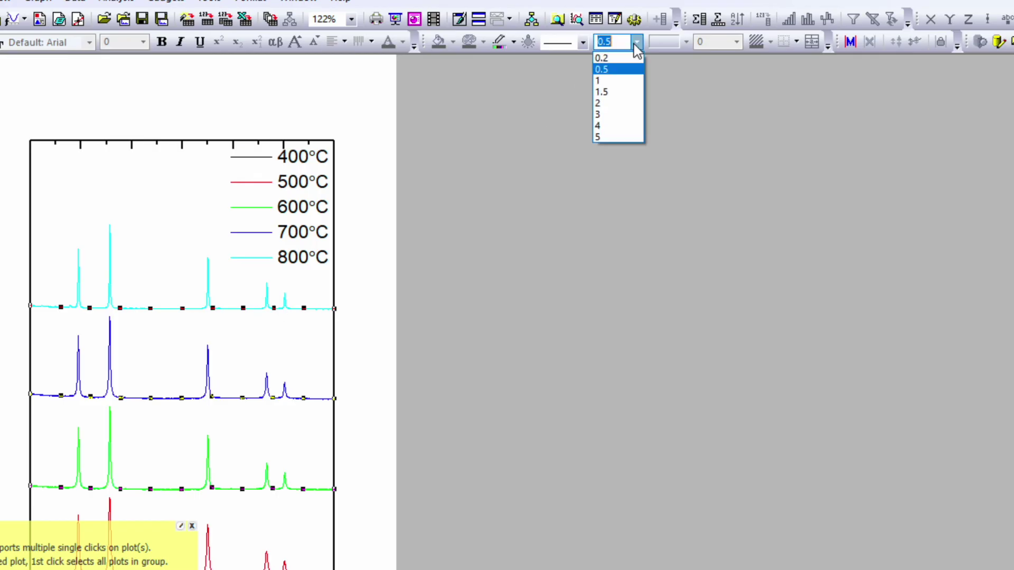
pyautogui.click(620, 104)
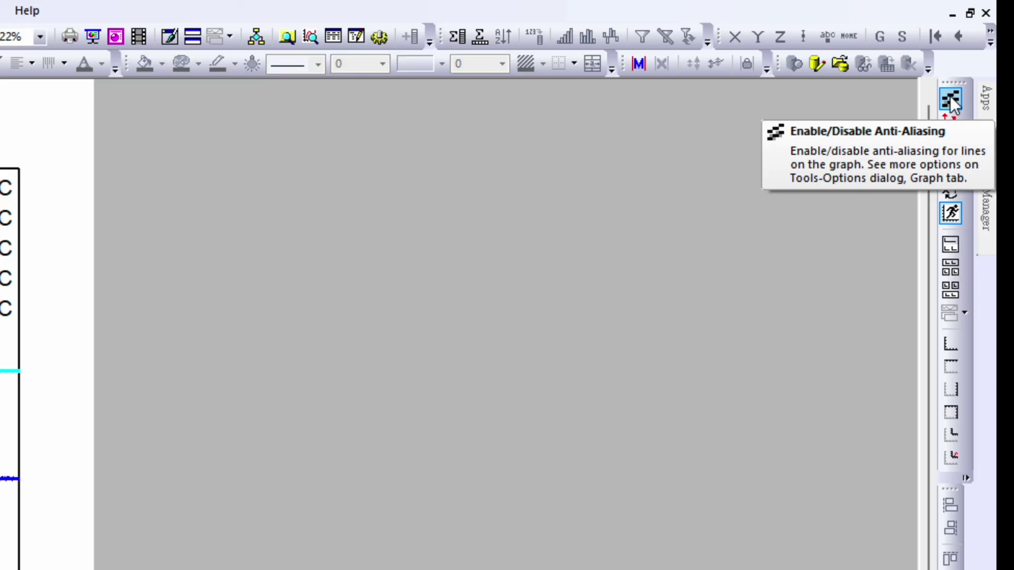
# Enable anti-aliasing from the Graph toolbar so the thick XRD curves look smooth.
pyautogui.click(951, 100)
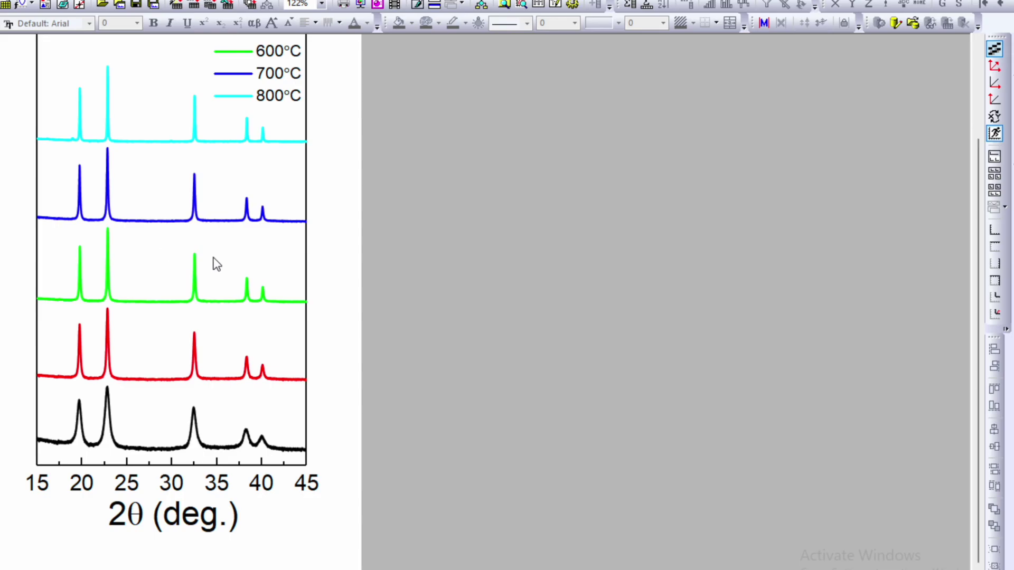
pyautogui.click(993, 53)
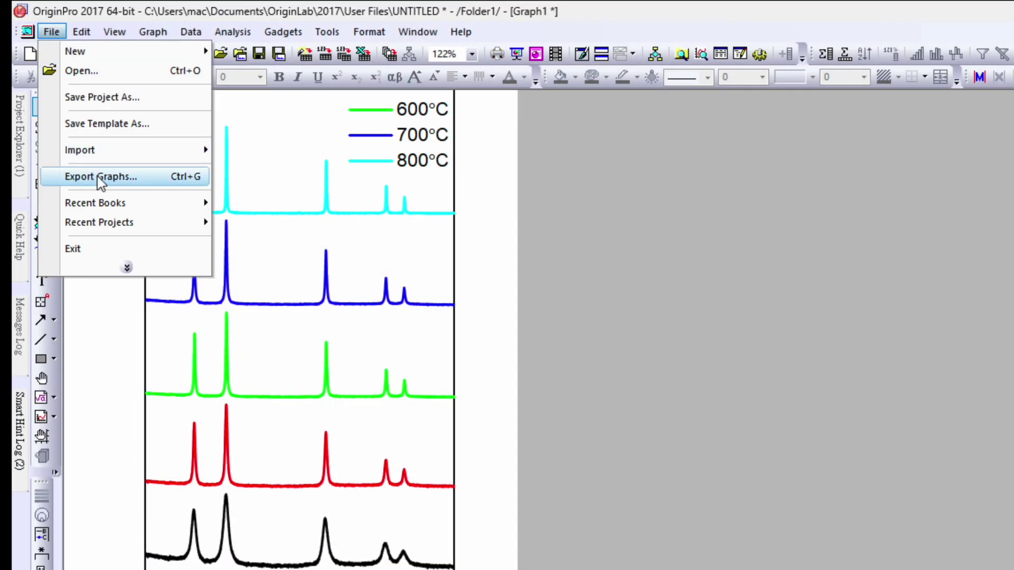
# Set the graph export to JPG, file name XRD, saved to the Desktop.
pyautogui.click(183, 182)
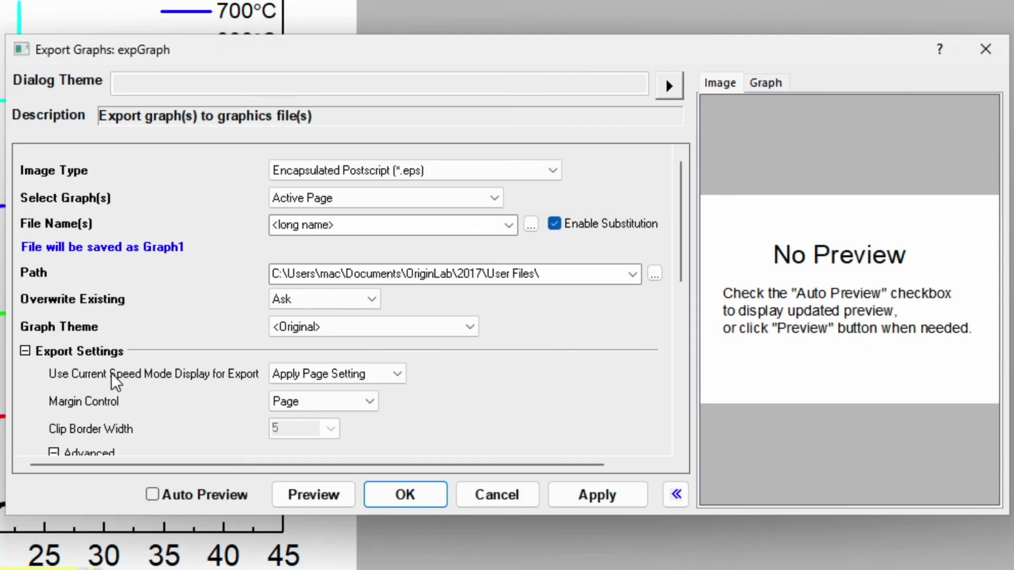
pyautogui.click(373, 170)
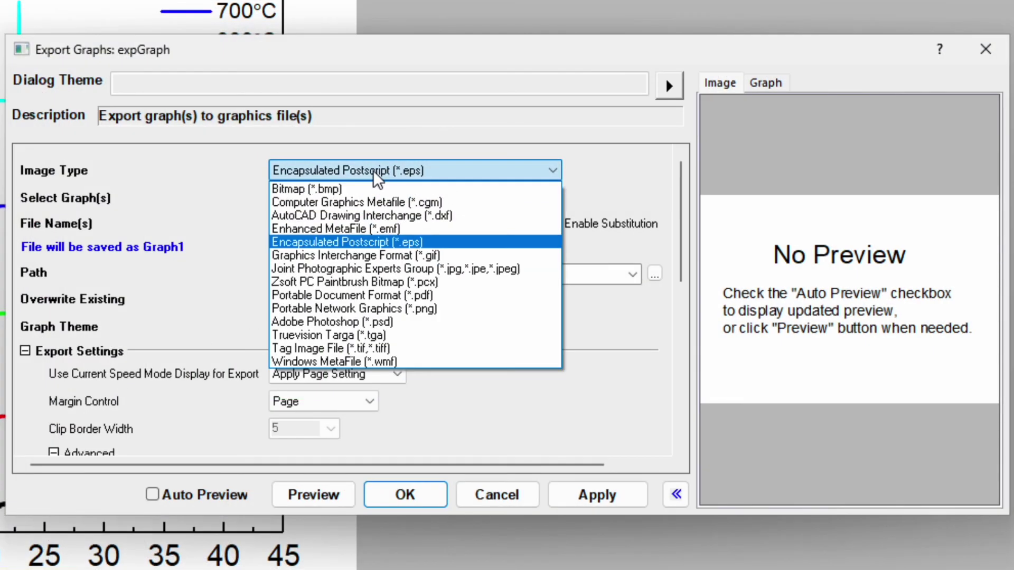
pyautogui.click(386, 269)
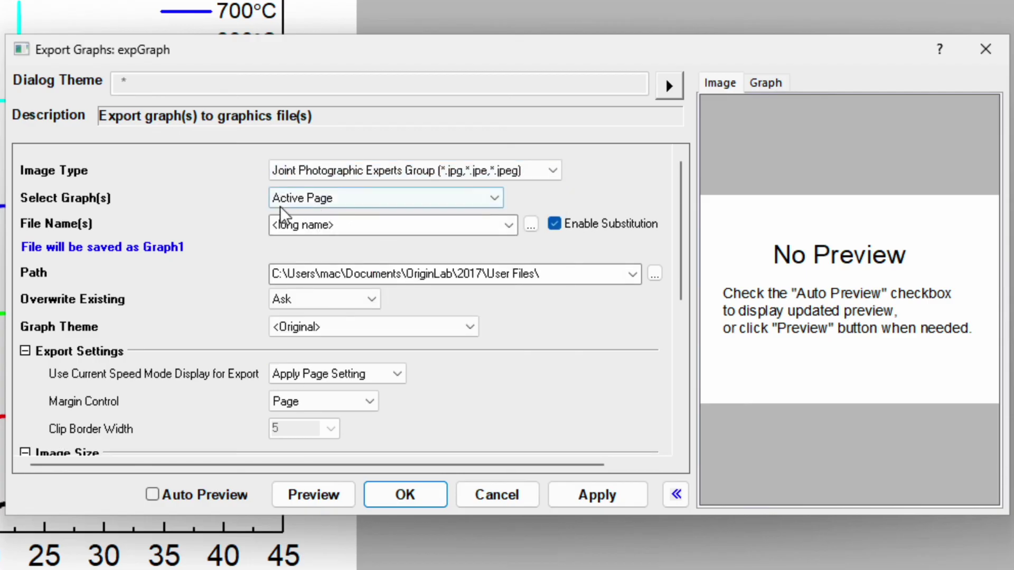
pyautogui.click(347, 224)
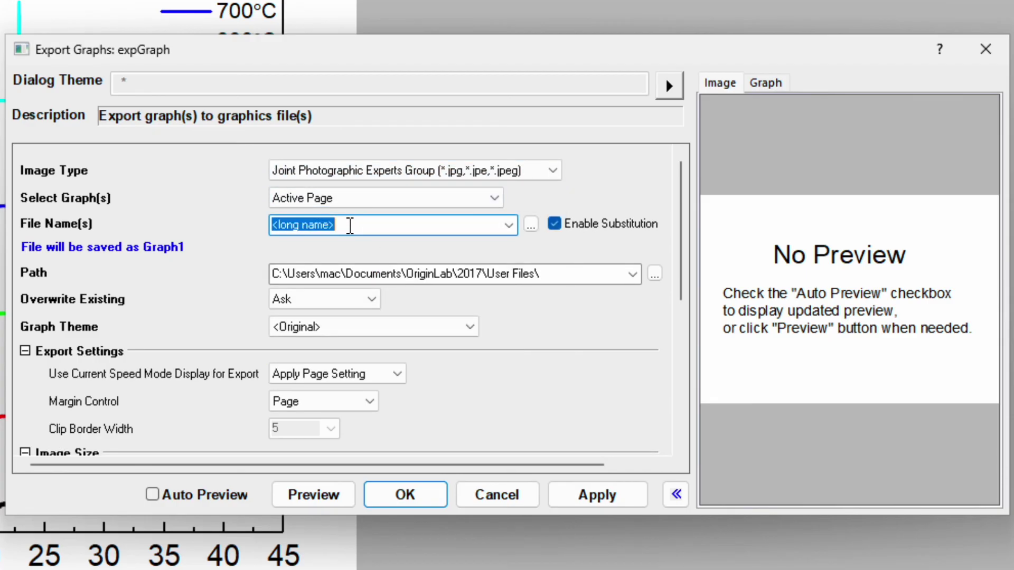
pyautogui.write('XRD')
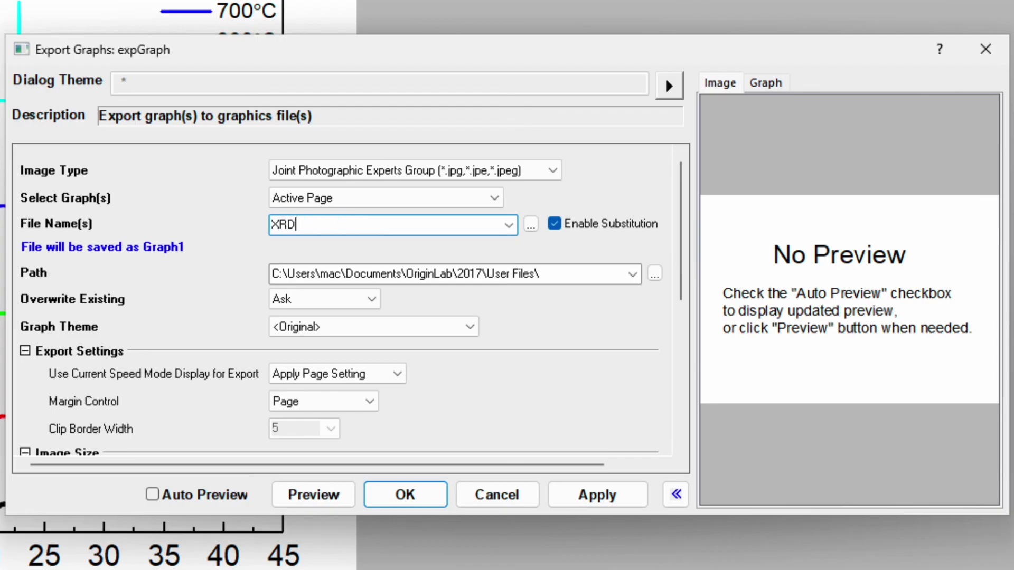
pyautogui.click(656, 275)
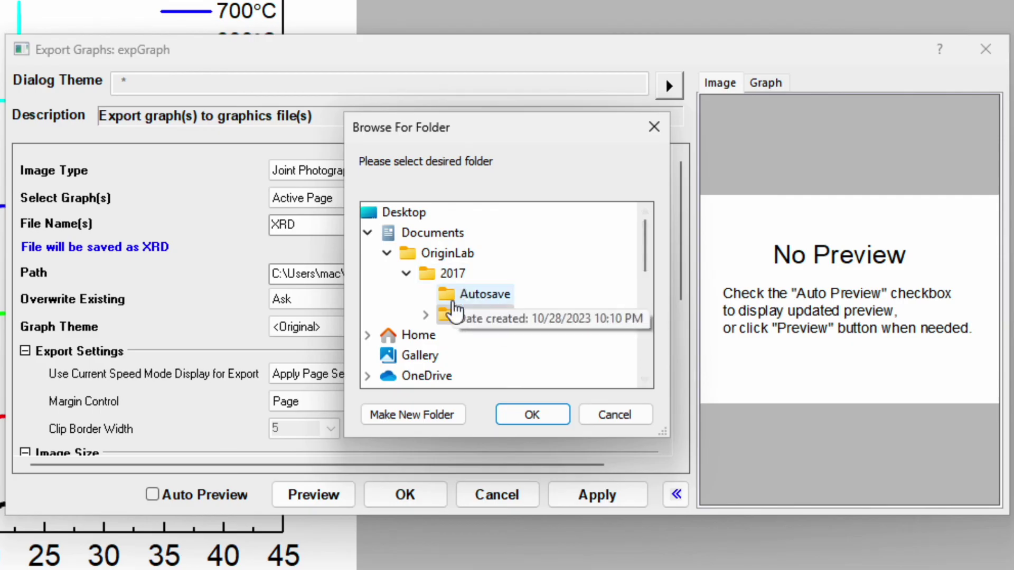
pyautogui.click(402, 214)
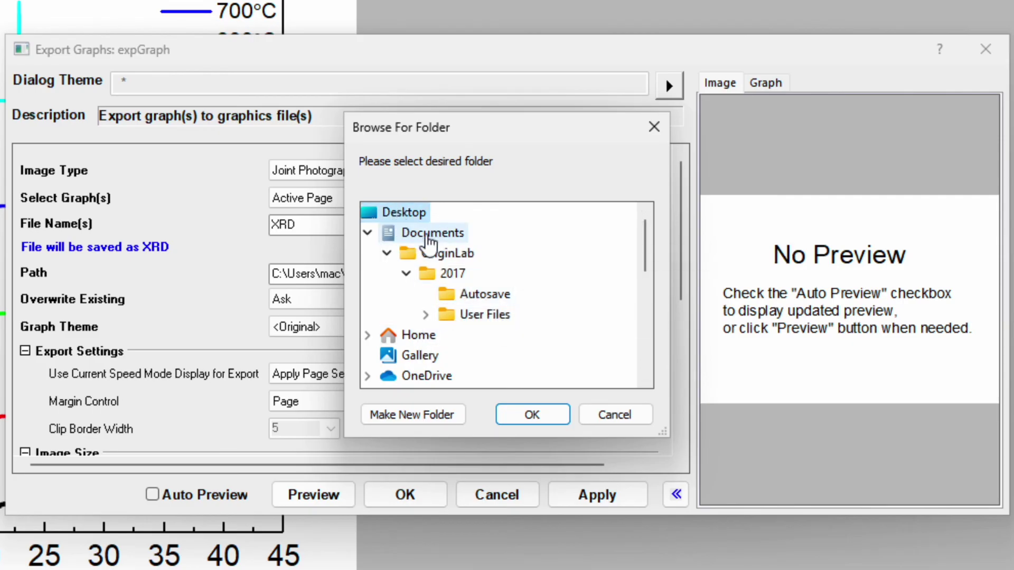
pyautogui.click(367, 234)
pyautogui.click(368, 233)
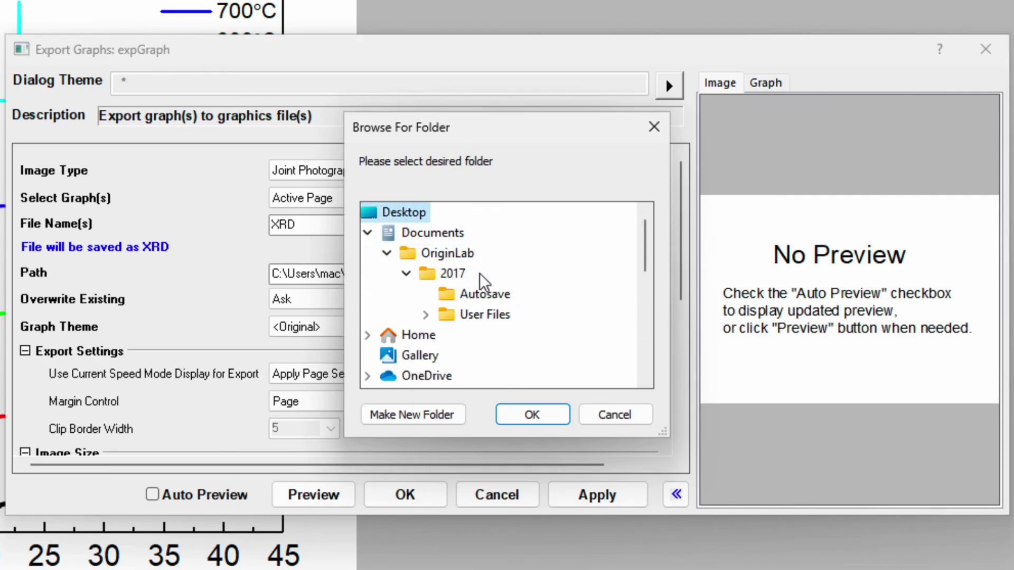
pyautogui.click(540, 413)
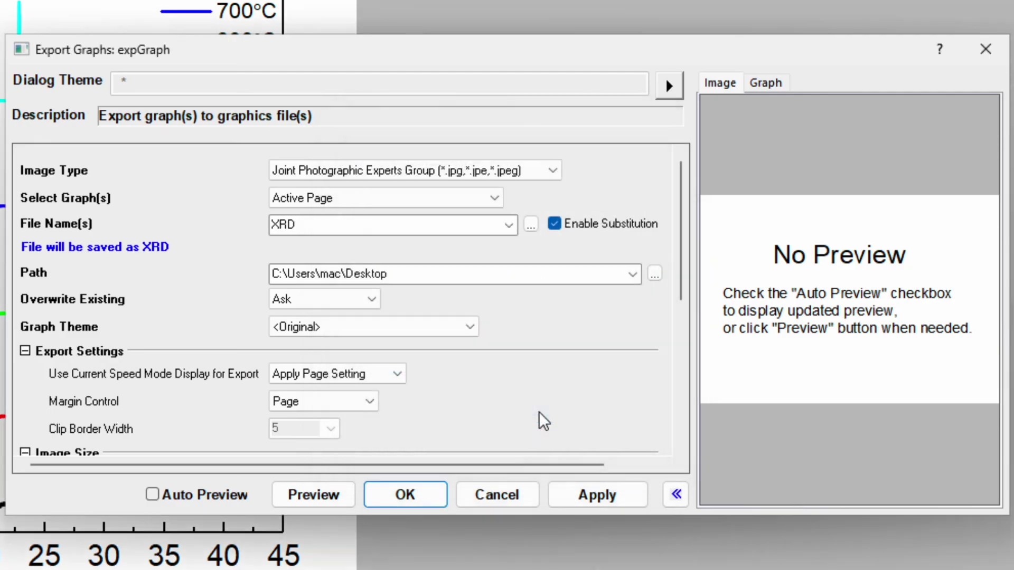
# Set the export resolution to 600 DPI and run the export.
pyautogui.scroll(-5, 362, 378)
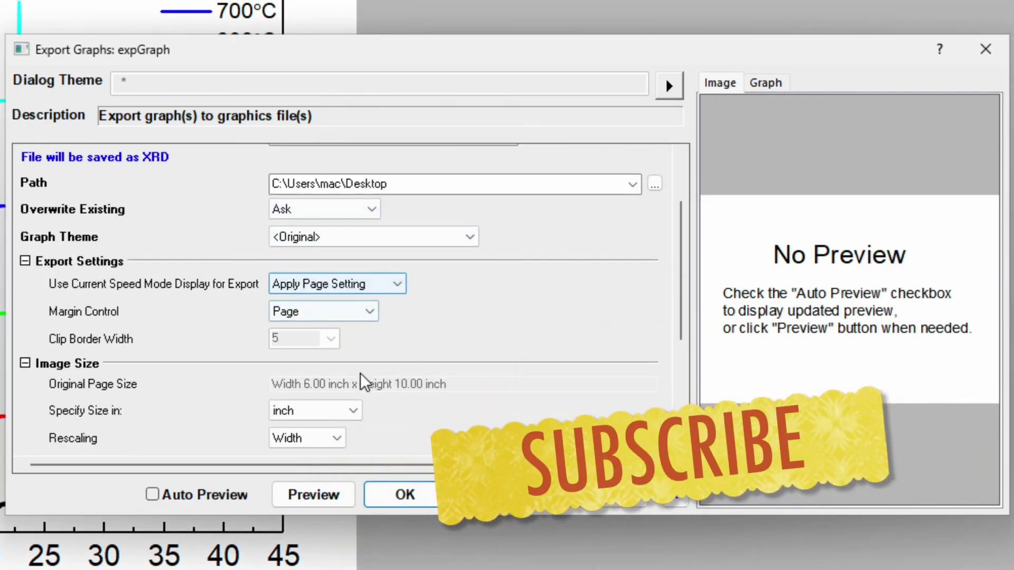
pyautogui.scroll(-3, 362, 377)
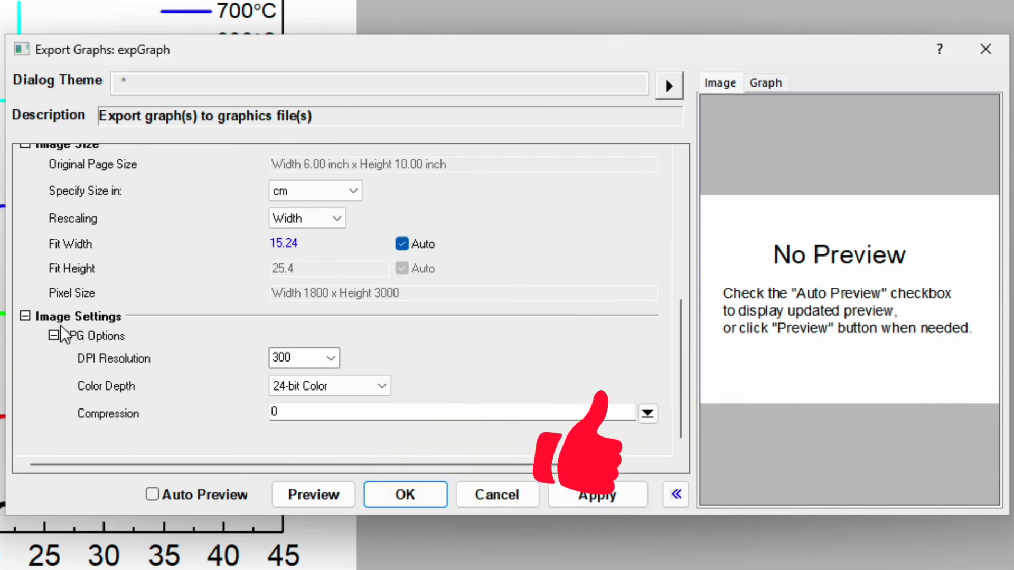
pyautogui.click(330, 358)
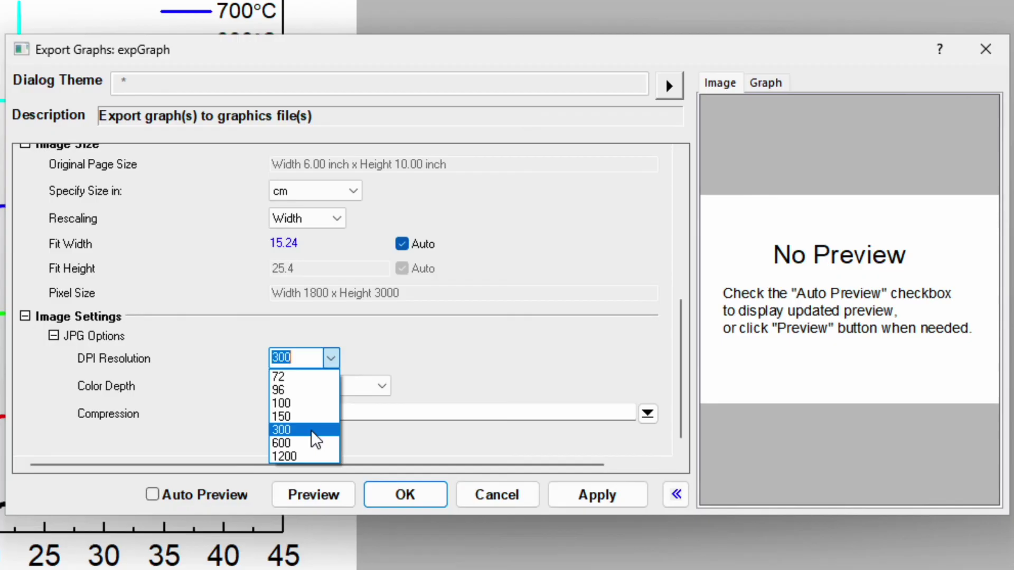
pyautogui.click(311, 442)
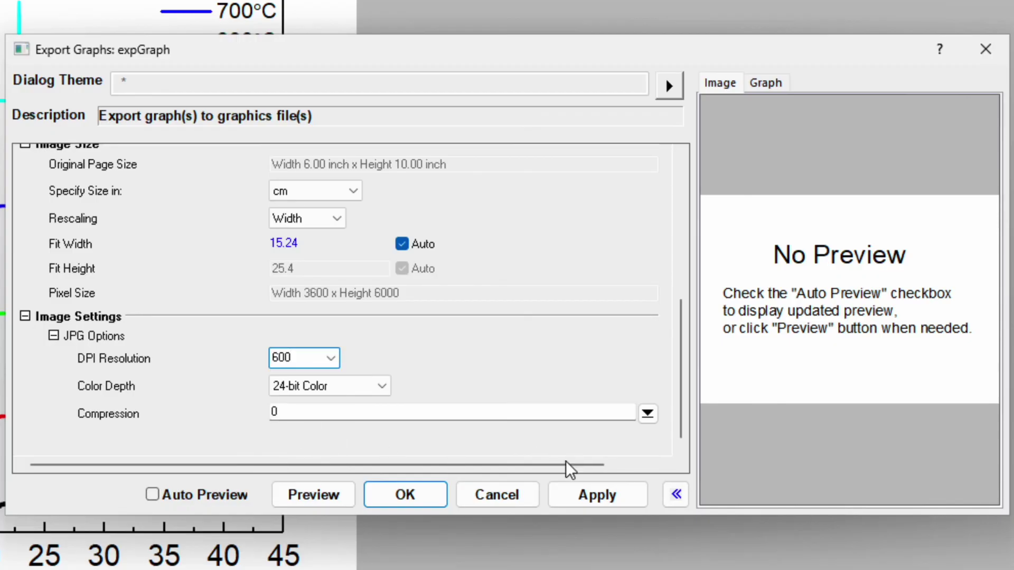
pyautogui.click(410, 489)
# Save the project as XRD.opj in the Desktop XRD folder, overwriting the old file.
pyautogui.click(31, 21)
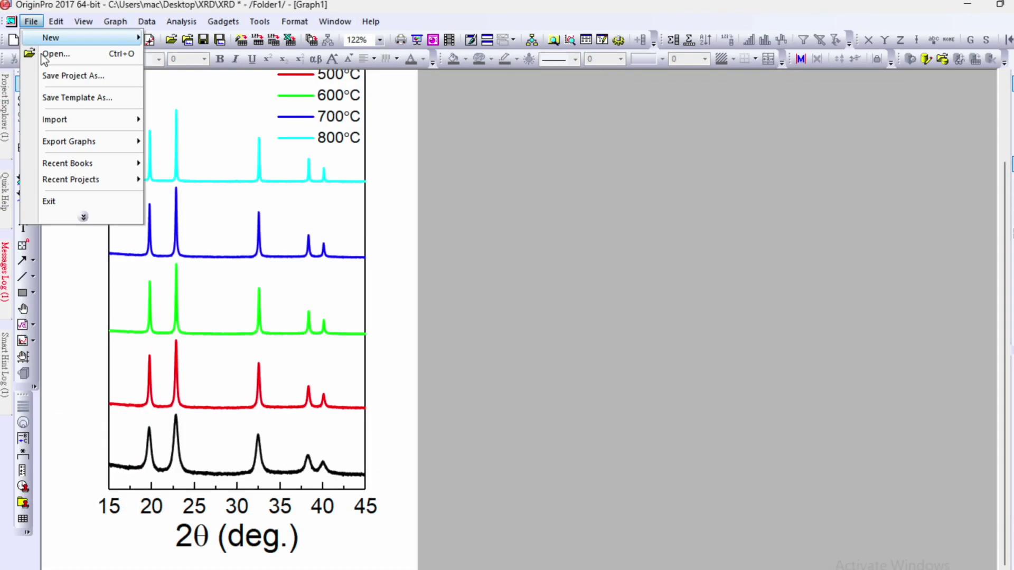
pyautogui.click(75, 75)
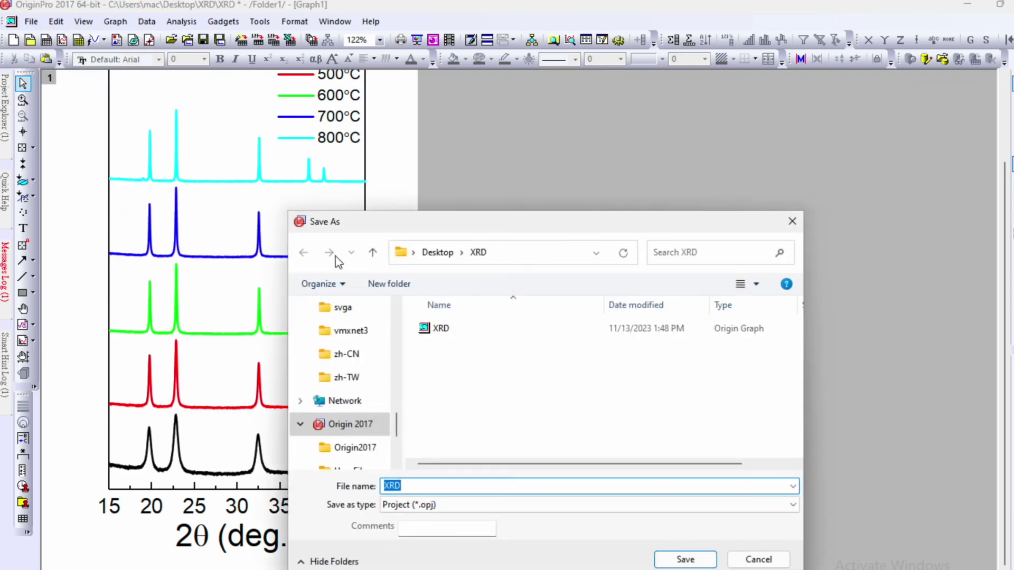
pyautogui.click(440, 328)
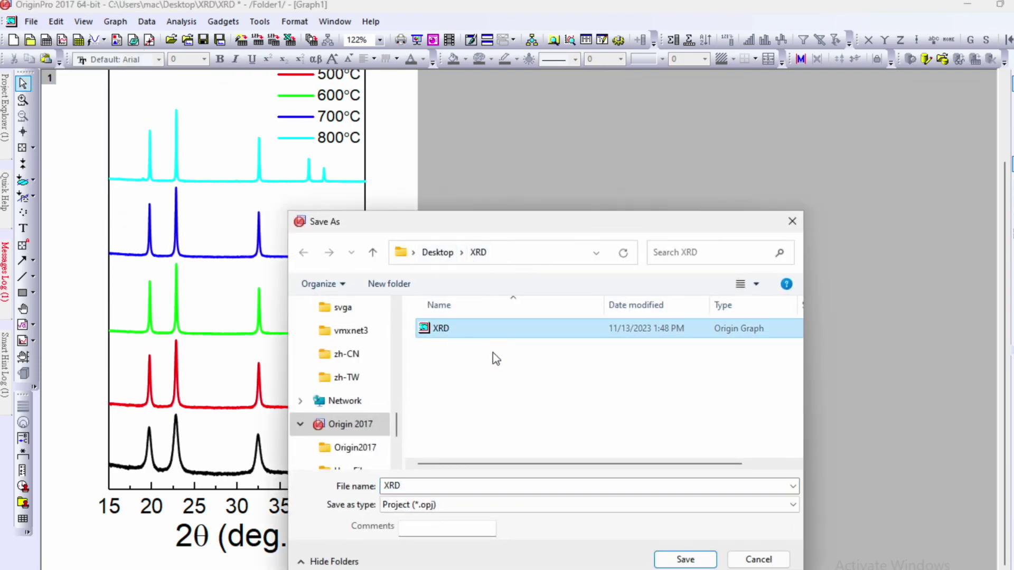
pyautogui.click(691, 556)
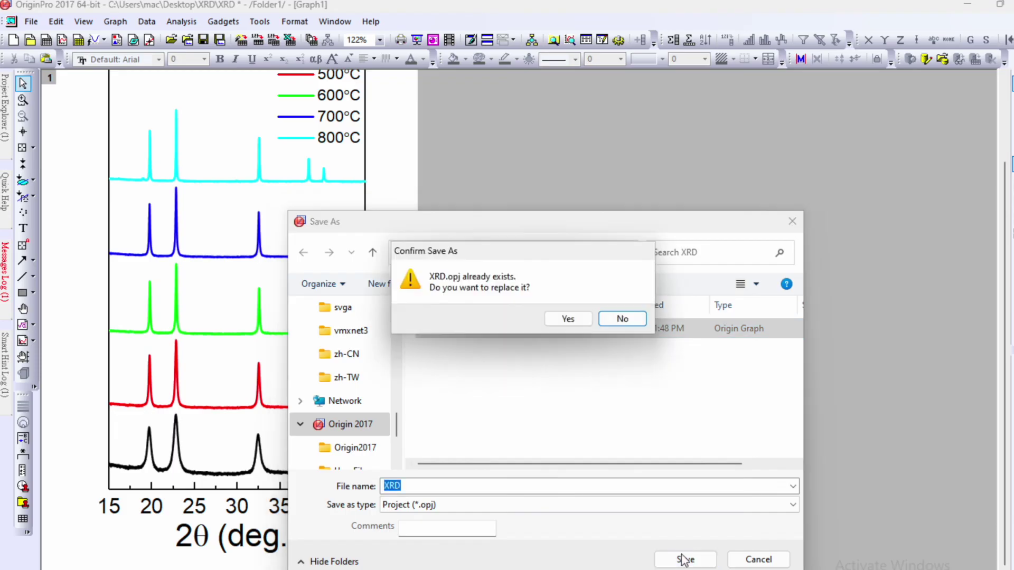
pyautogui.click(570, 319)
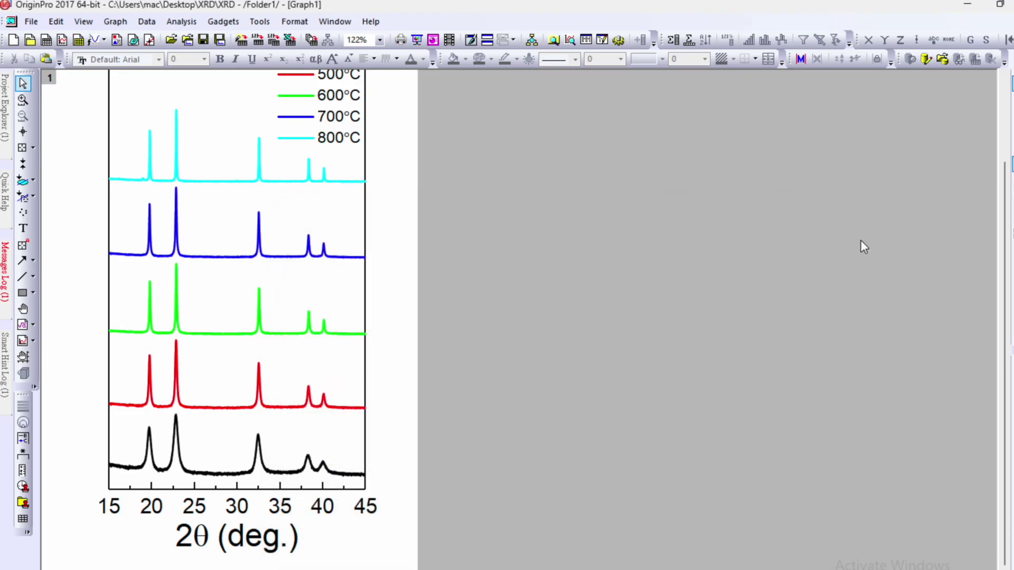